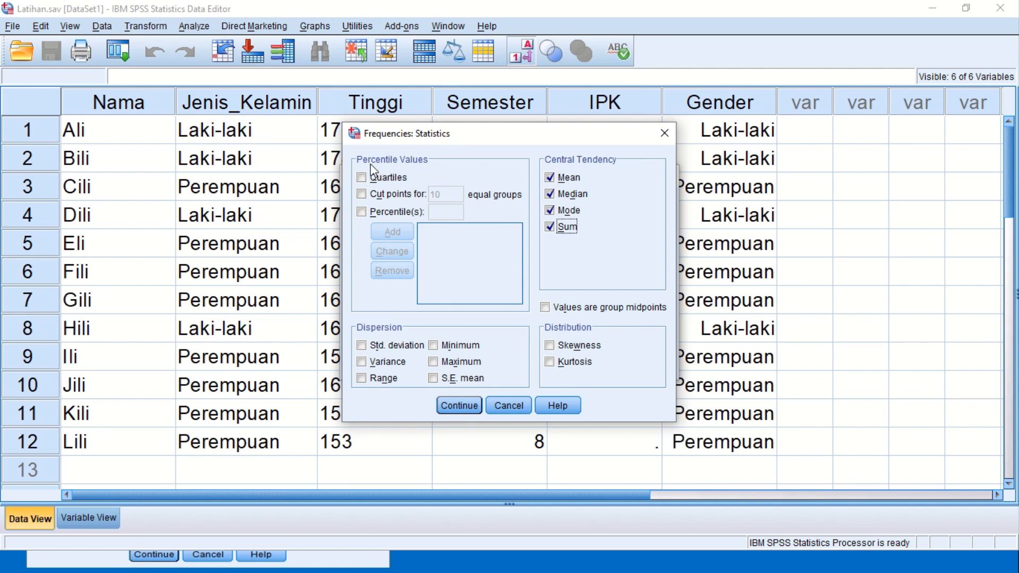
- Request quartiles and the 20th and 80th percentiles in the Frequencies statistics
left_click(361, 177)
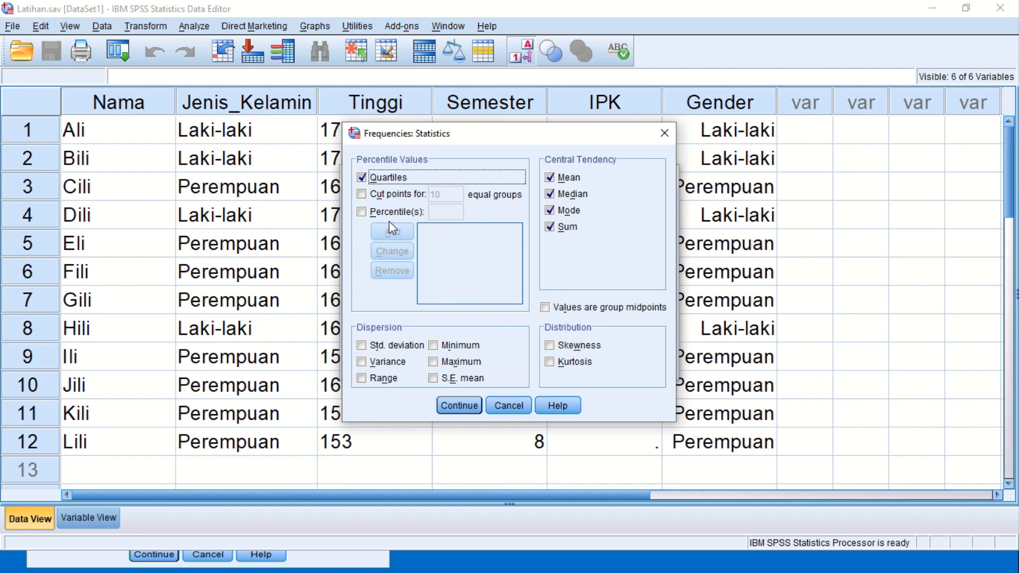
left_click(361, 211)
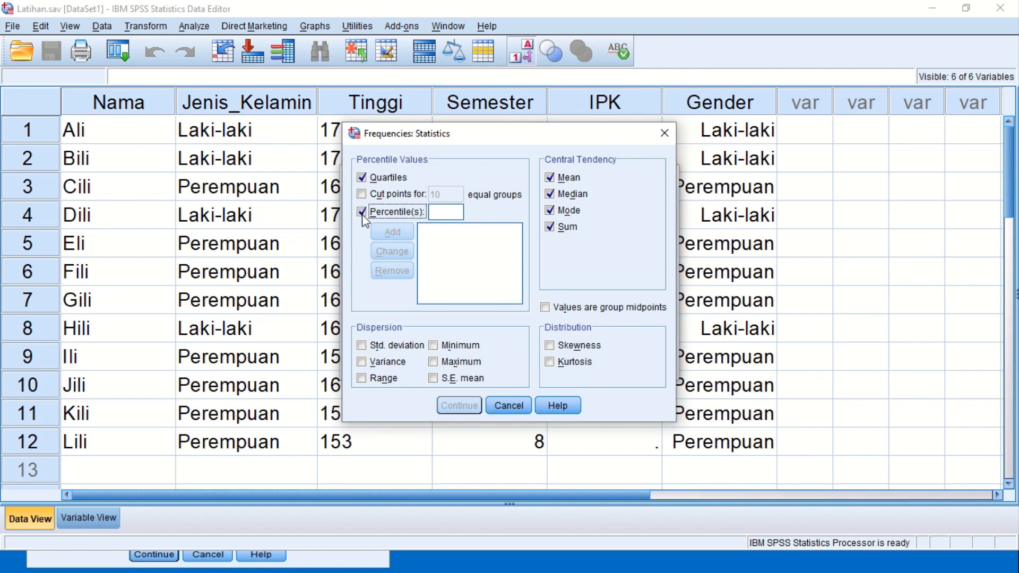
left_click(445, 214)
type("20")
left_click(393, 233)
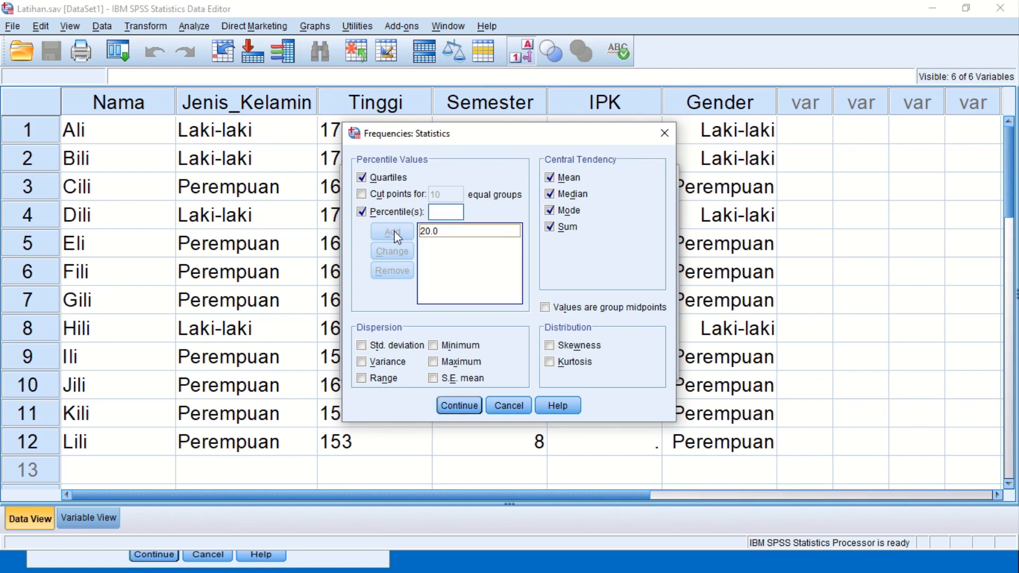
left_click(444, 210)
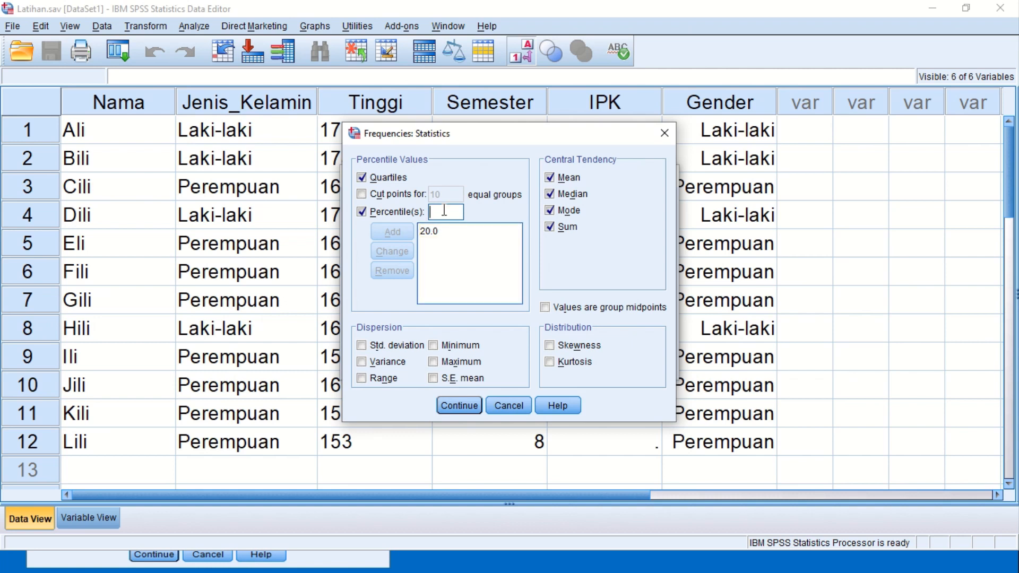
type("80")
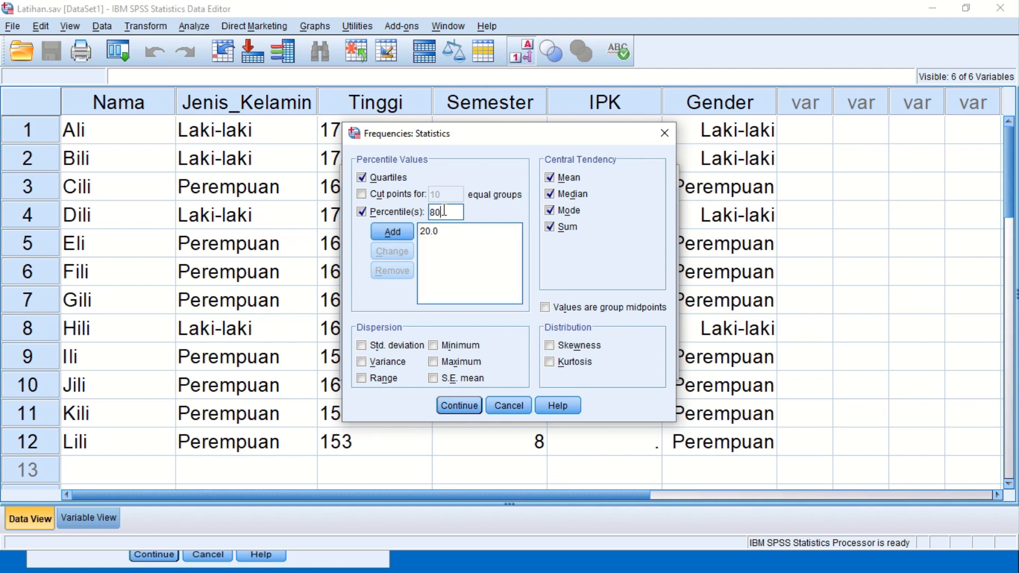
left_click(402, 231)
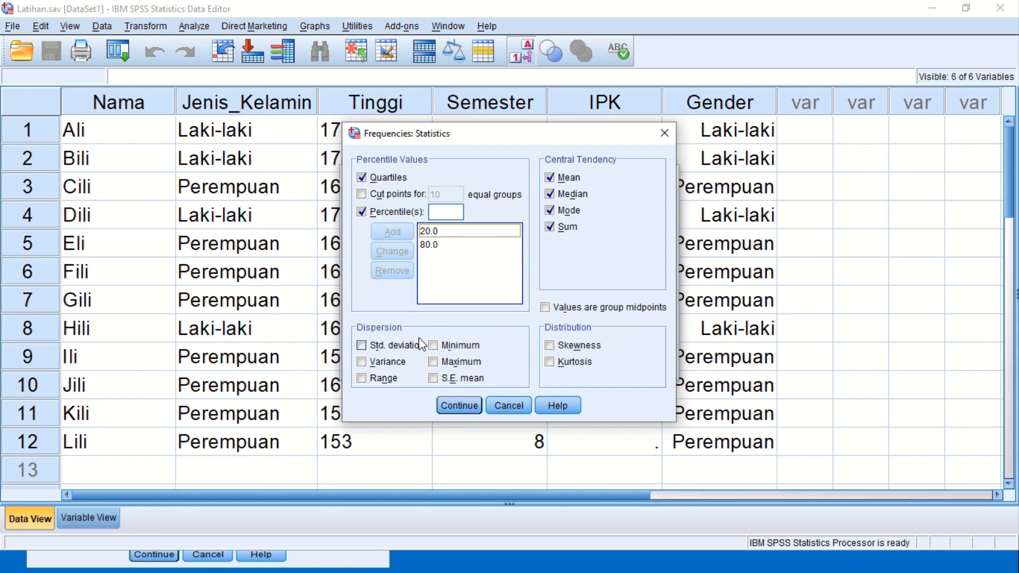
- Include all dispersion measures: standard deviation, variance, range, minimum, maximum and S.E. mean
left_click(362, 346)
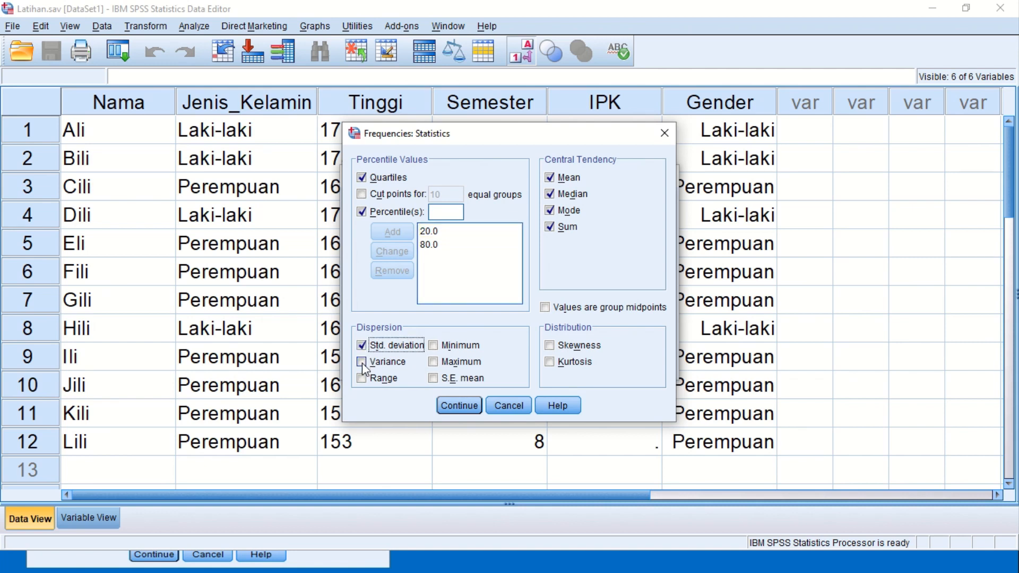
left_click(362, 363)
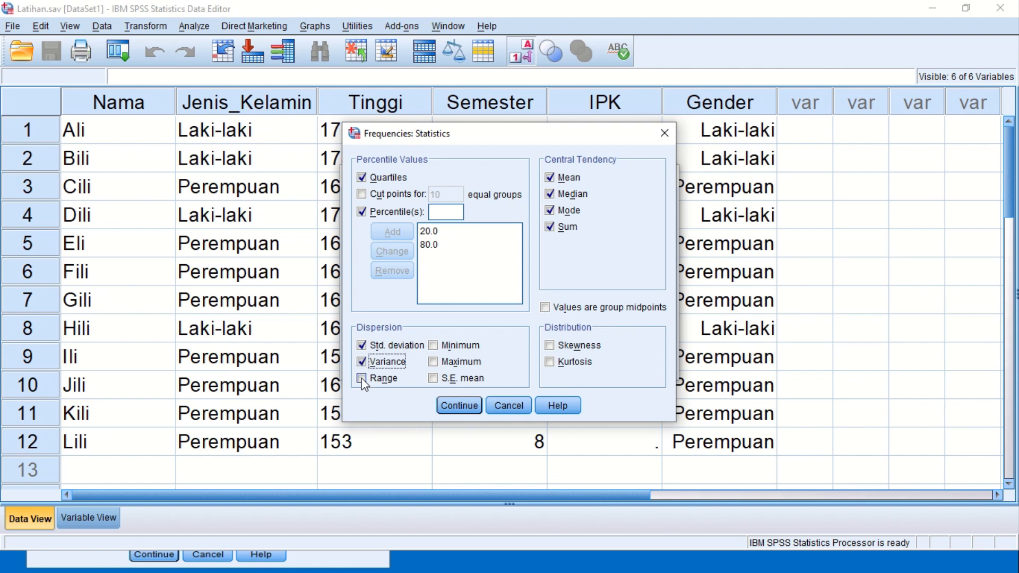
left_click(362, 379)
left_click(433, 346)
left_click(433, 362)
left_click(433, 379)
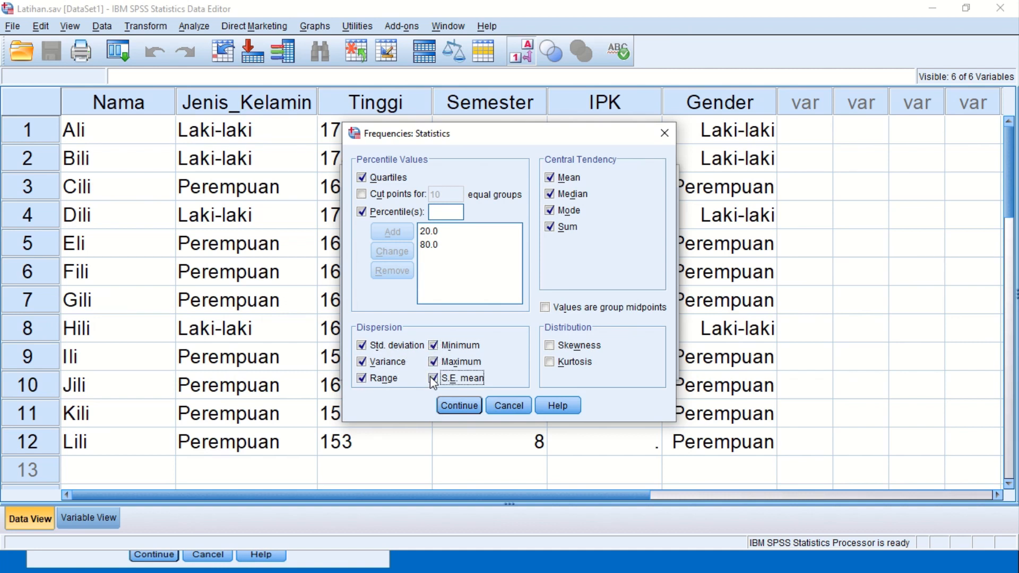
- Include skewness and kurtosis as distribution measures and accept the Frequencies statistics settings
left_click(550, 346)
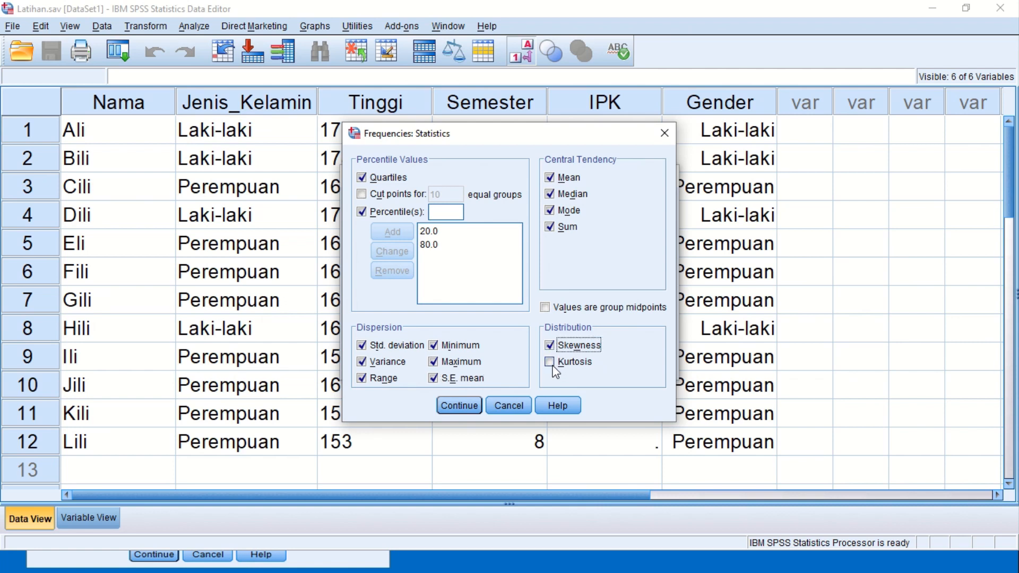
left_click(551, 365)
key("alt+Tab")
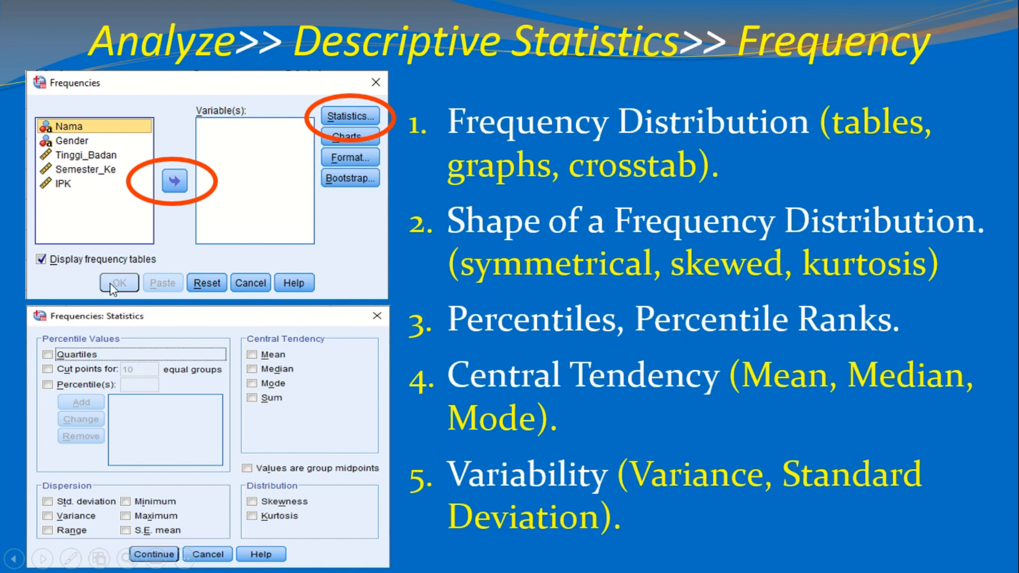
key("alt+Tab")
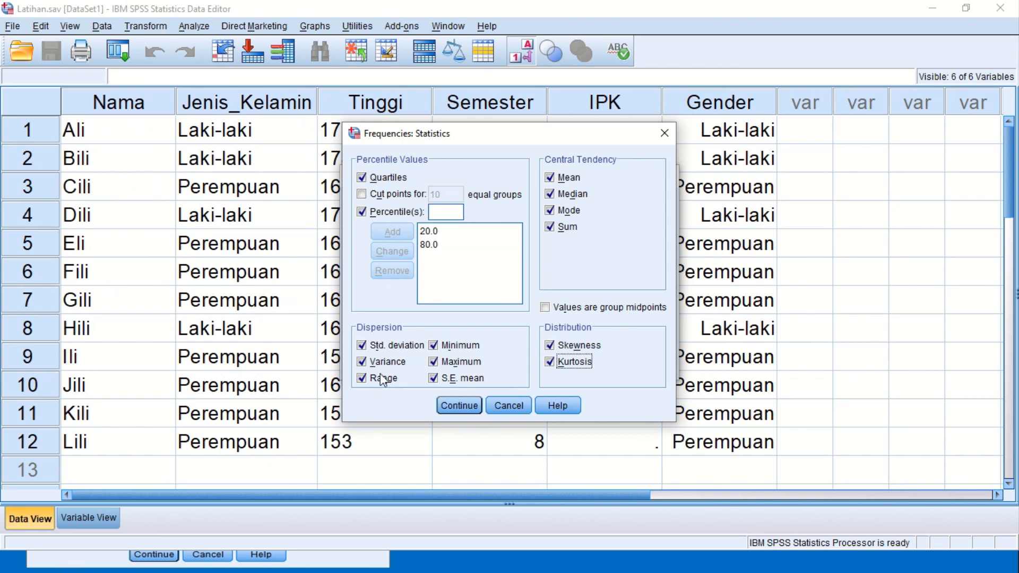
left_click(459, 405)
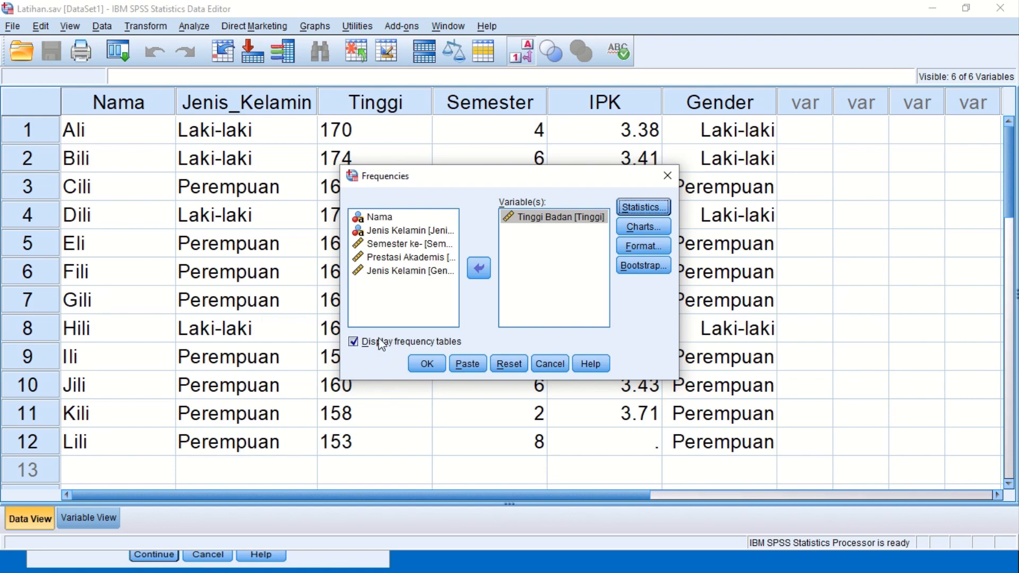
- Set the chart type to histograms without a normal curve and run the Frequencies analysis for Tinggi Badan
key("alt+Tab")
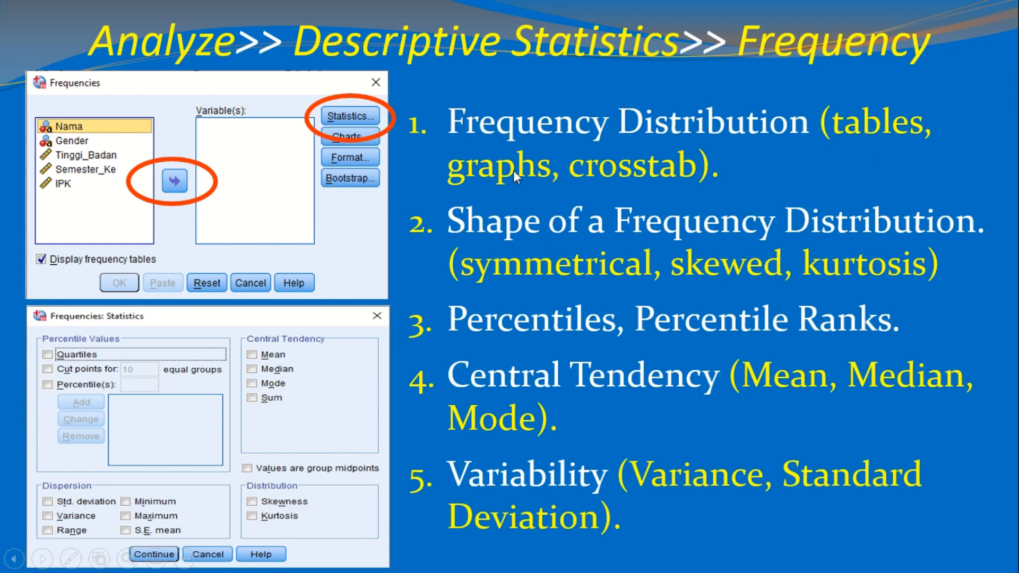
key("alt+Tab")
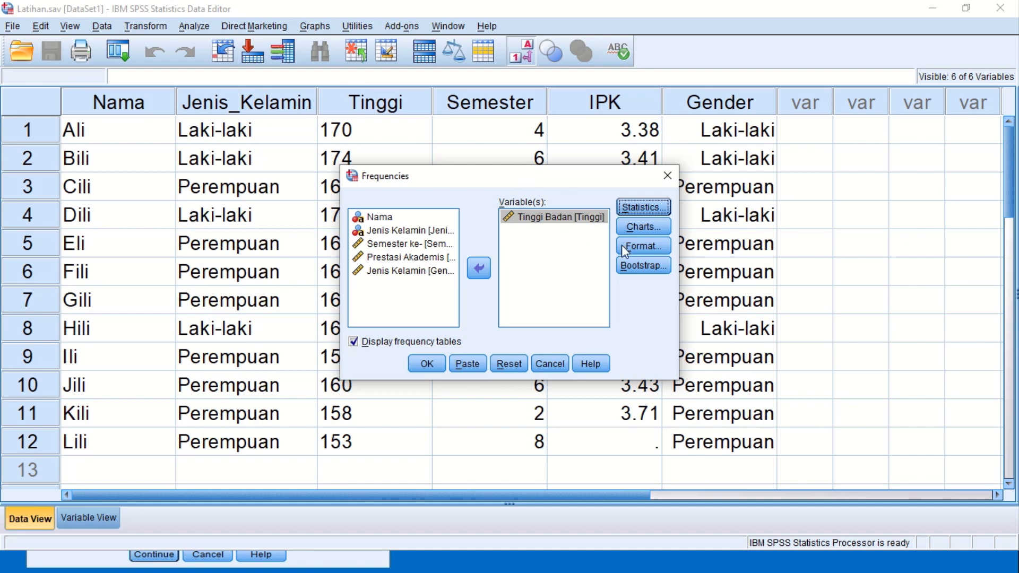
left_click(640, 226)
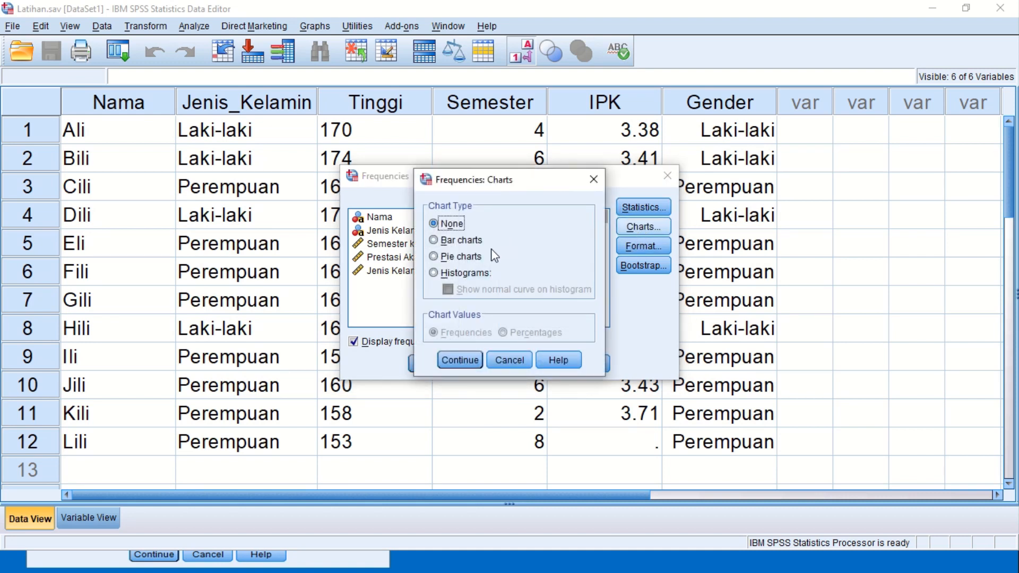
left_click(434, 242)
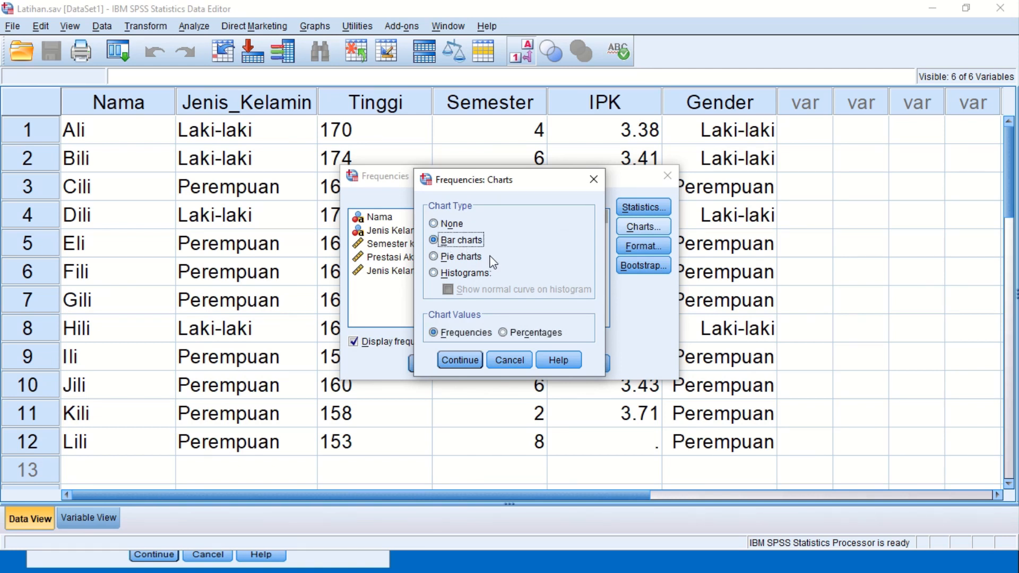
left_click(434, 273)
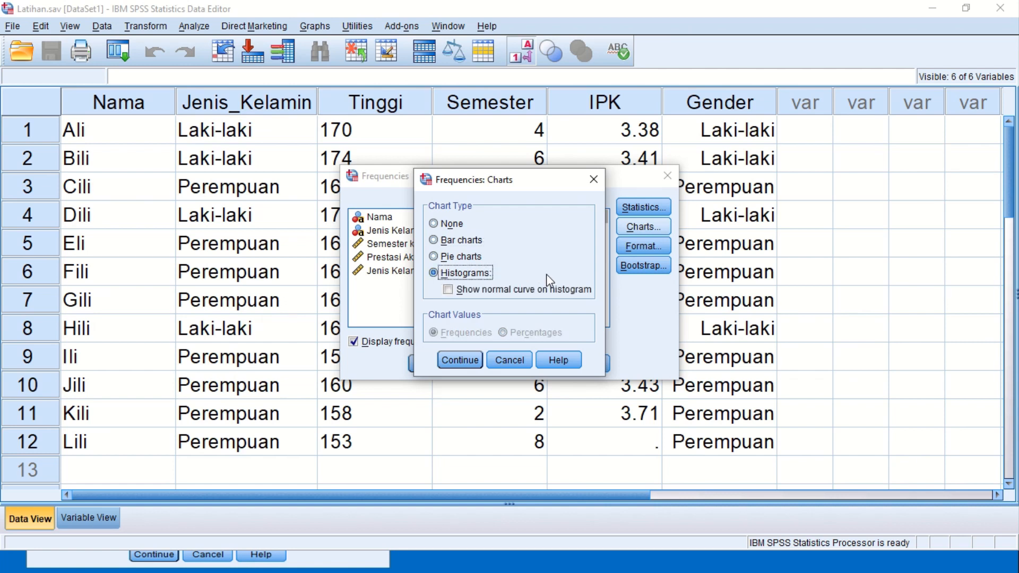
left_click(459, 362)
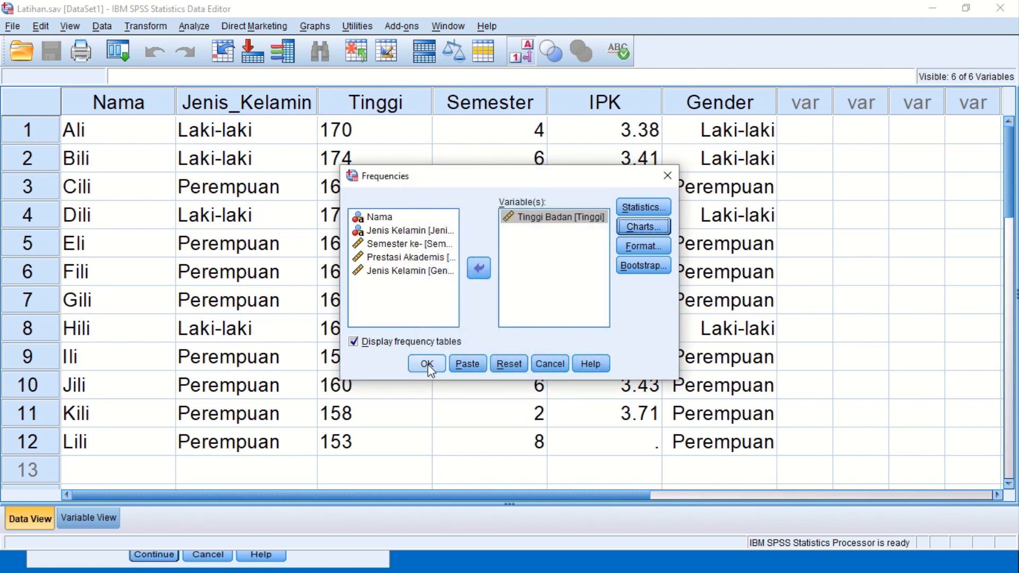
left_click(427, 364)
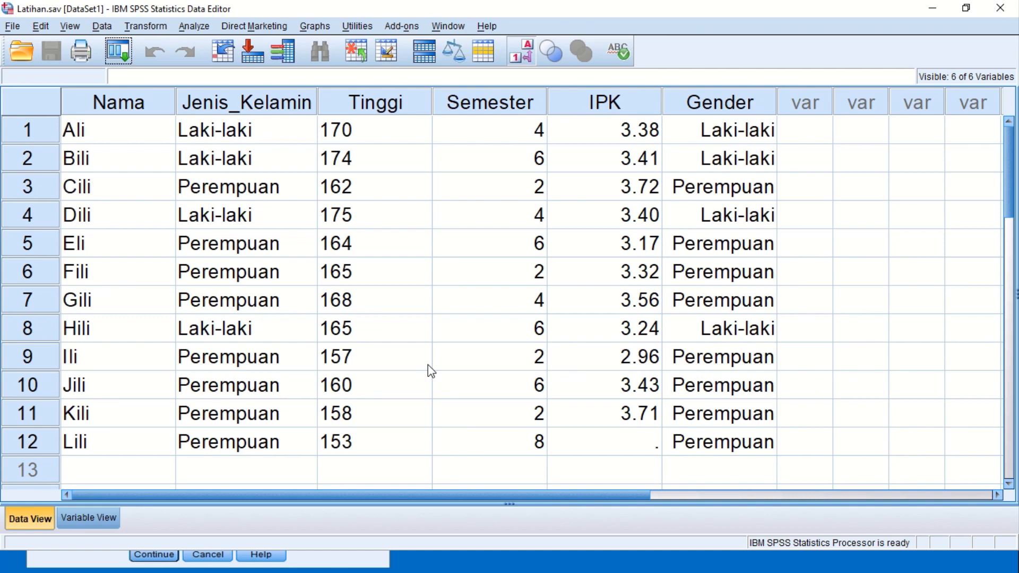
- Switch to the SPSS output viewer and examine the statistics table, frequency table and histogram for Tinggi Badan
key("alt+Tab")
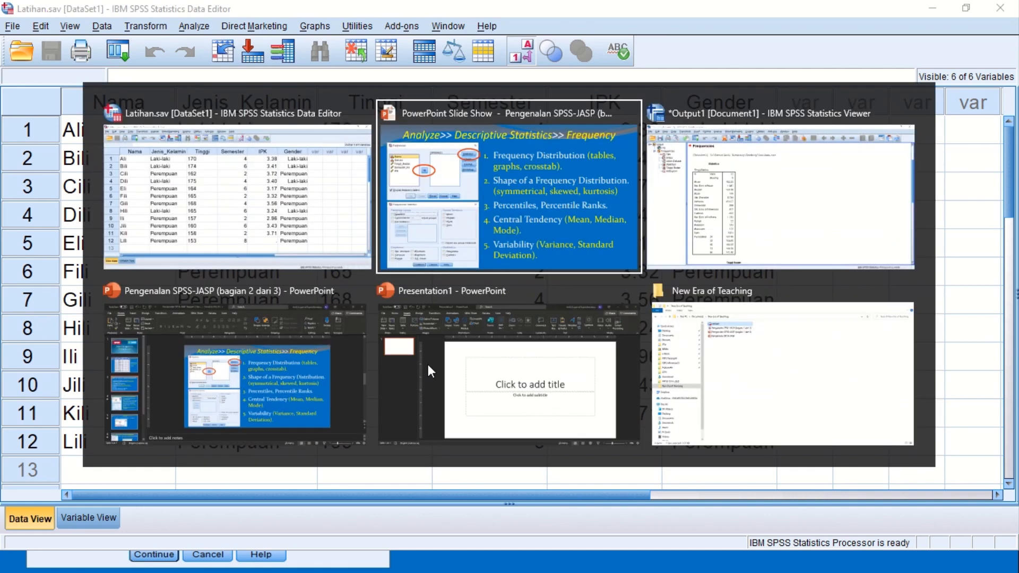
key("alt+Tab")
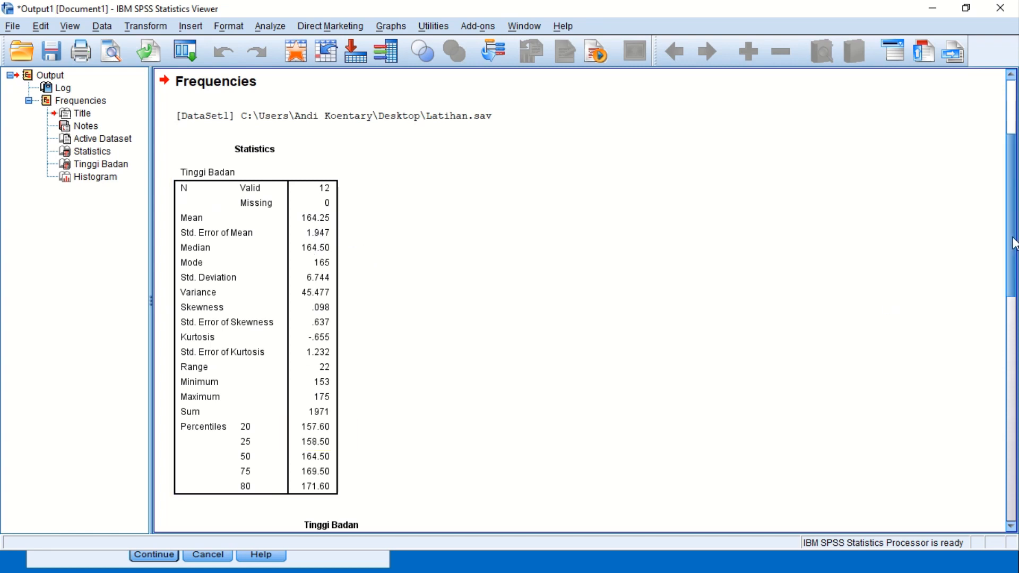
left_click_drag(1014, 243, 1010, 347)
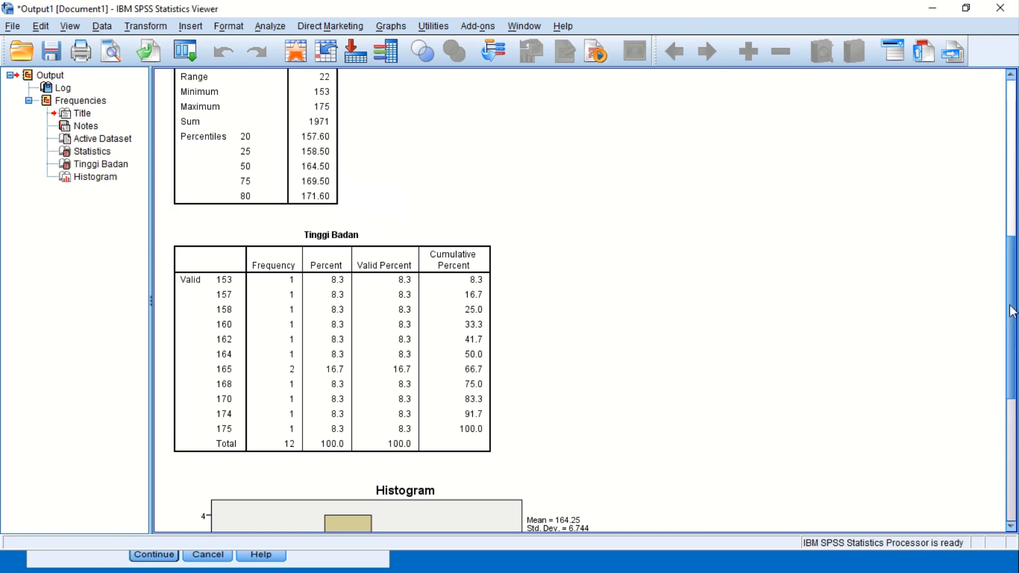
left_click_drag(1012, 312, 1011, 420)
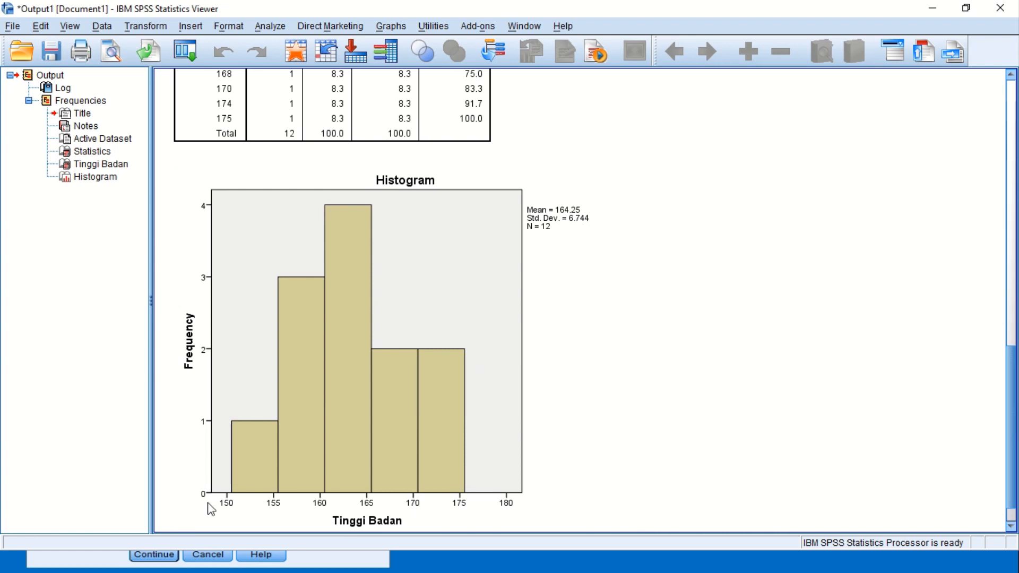
left_click_drag(1015, 382, 1015, 204)
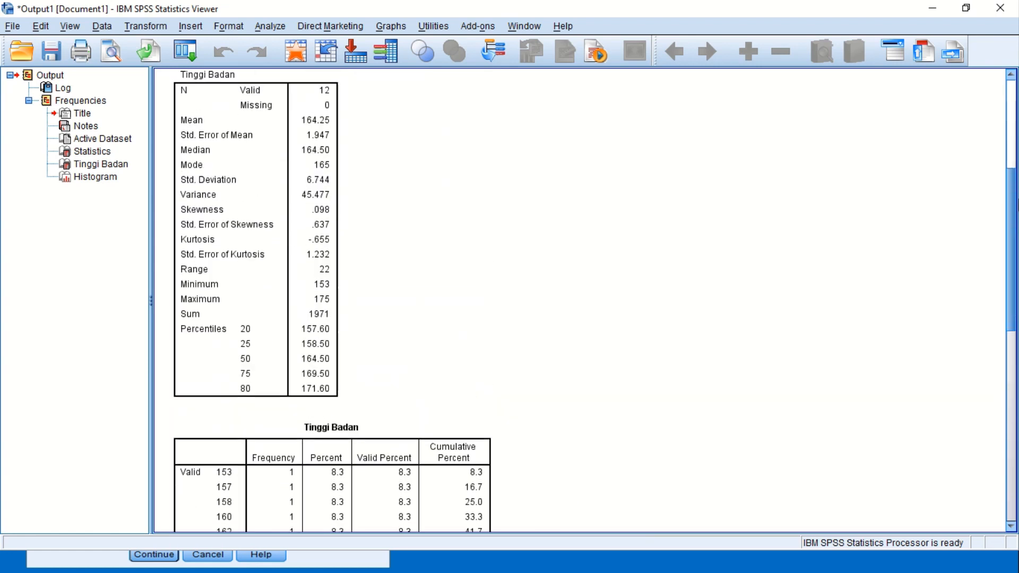
- Switch to the PowerPoint slide show, advance to the z-Scores slide, and return to the SPSS data editor
key("alt+Tab")
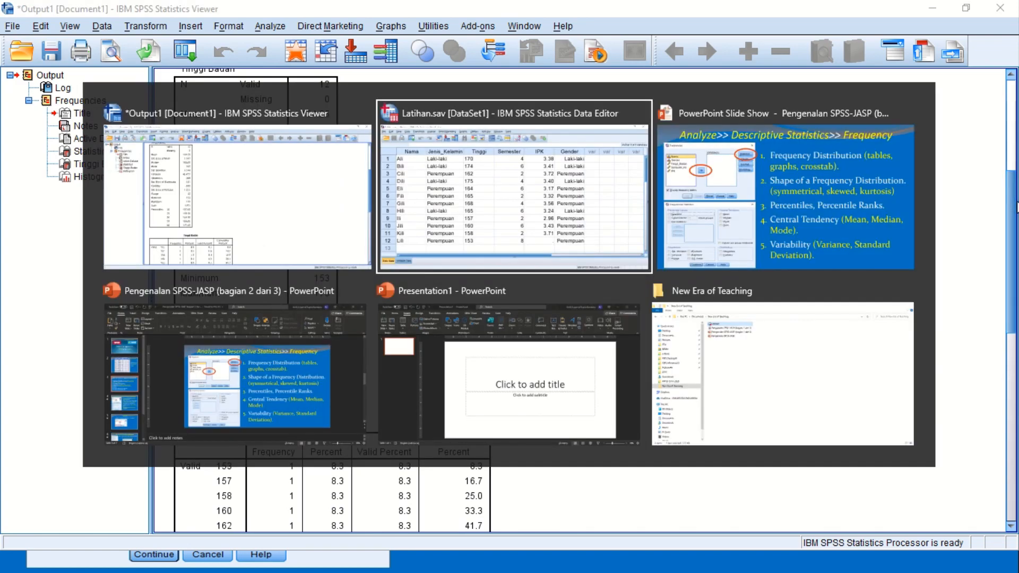
key("alt+Tab")
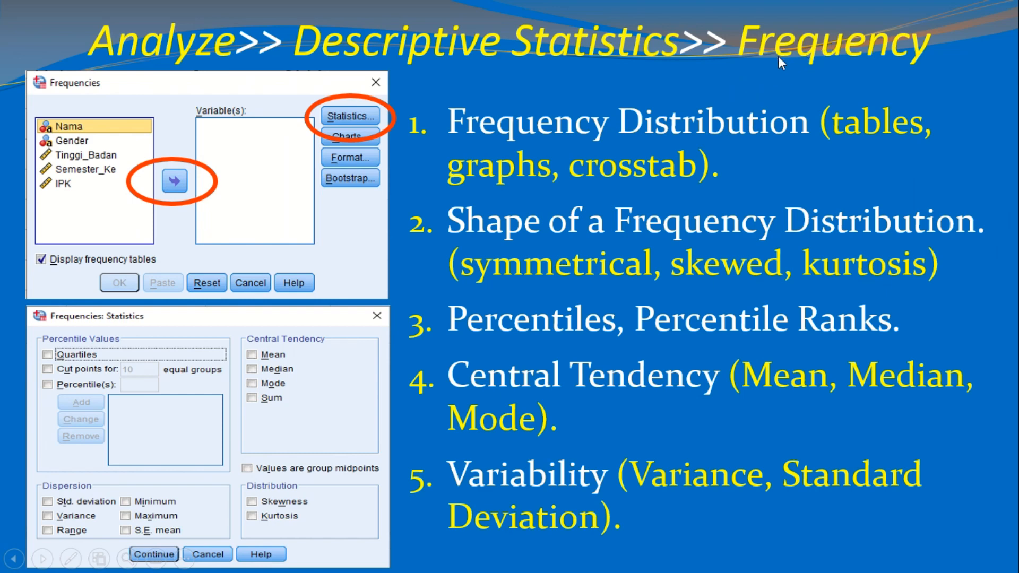
key("Right")
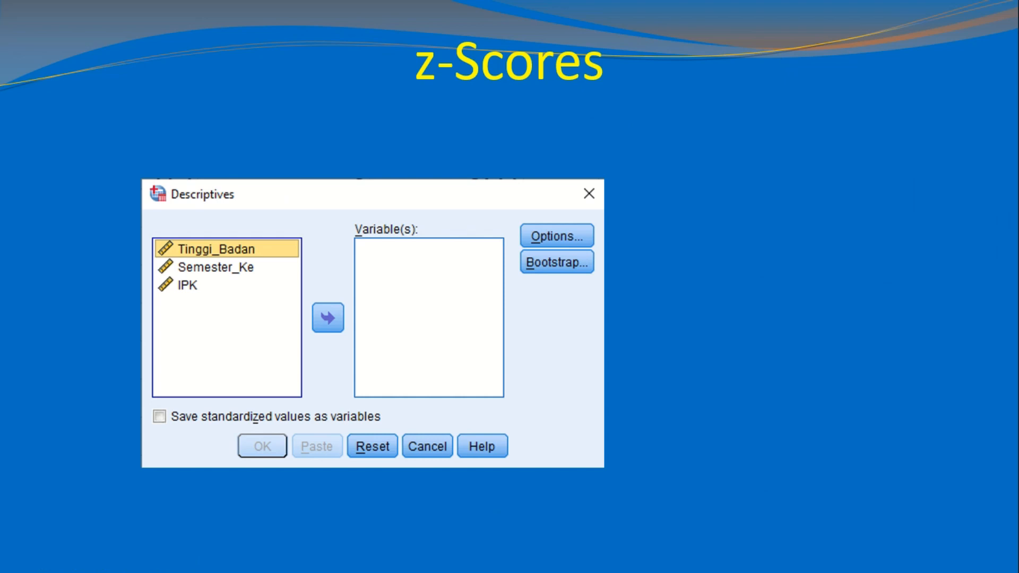
key("alt+Tab")
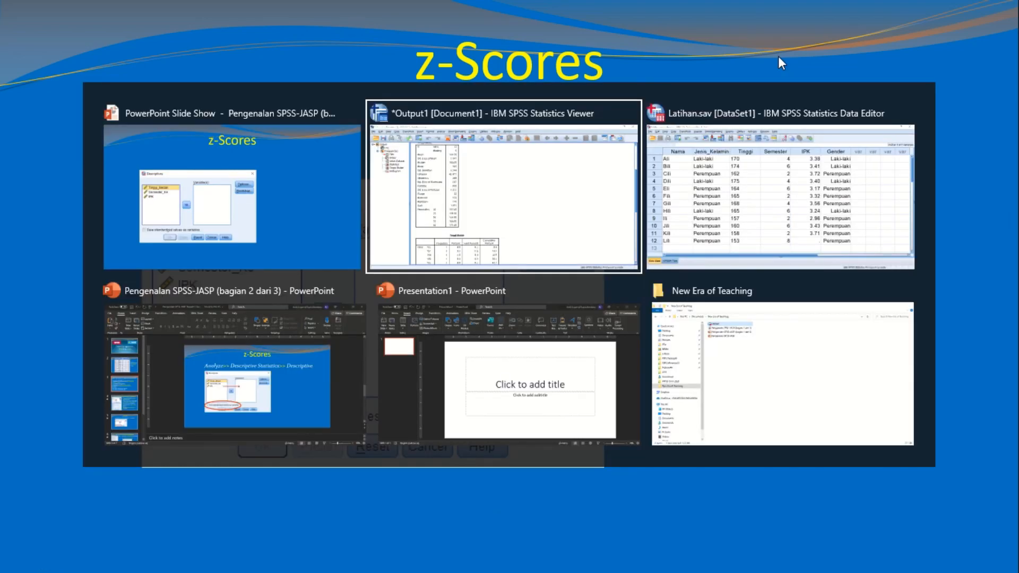
key("alt+Tab")
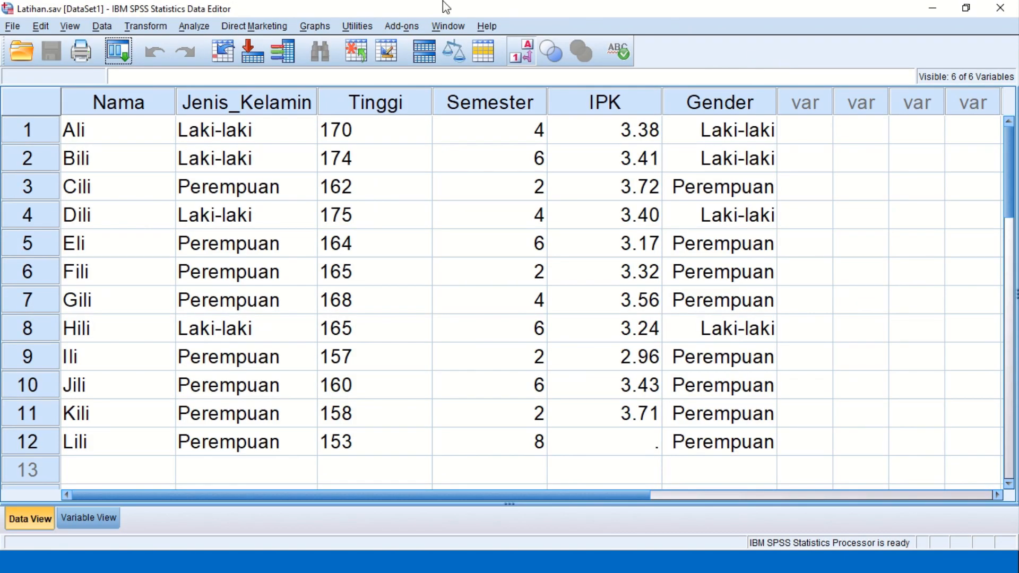
- Inspect the Tinggi and IPK columns in the dataset, then the first case's Tinggi value
left_click(365, 102)
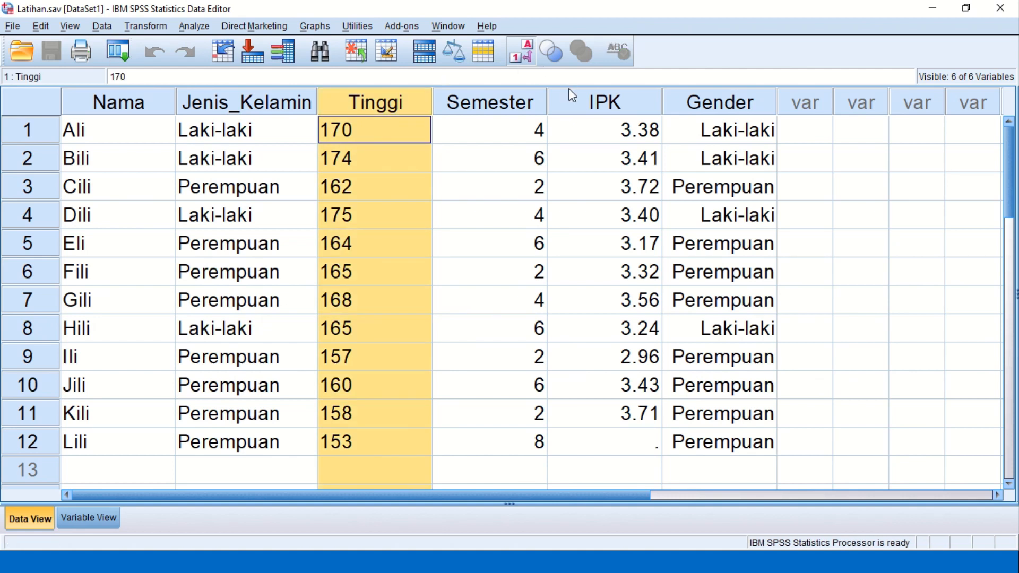
left_click(567, 106)
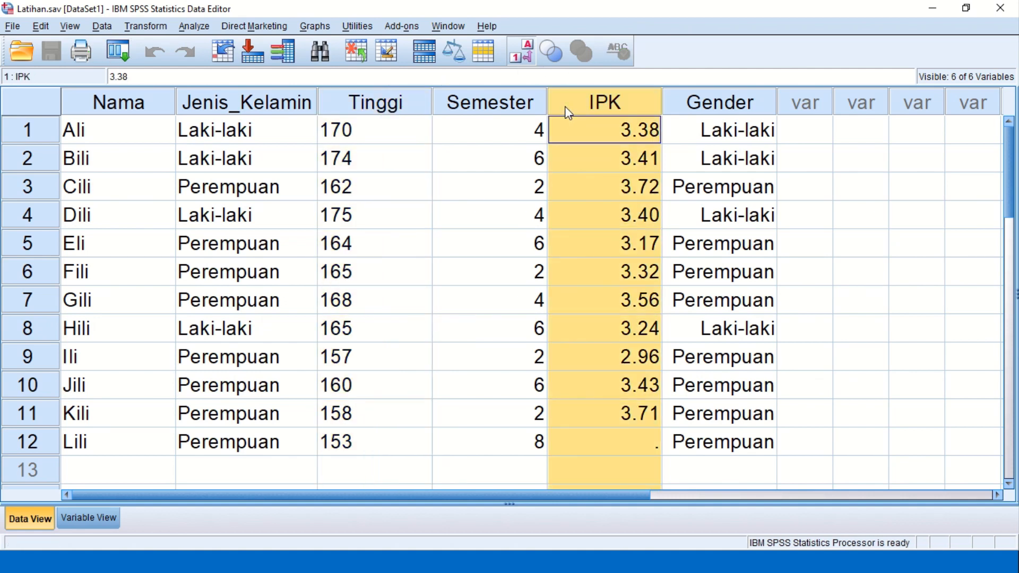
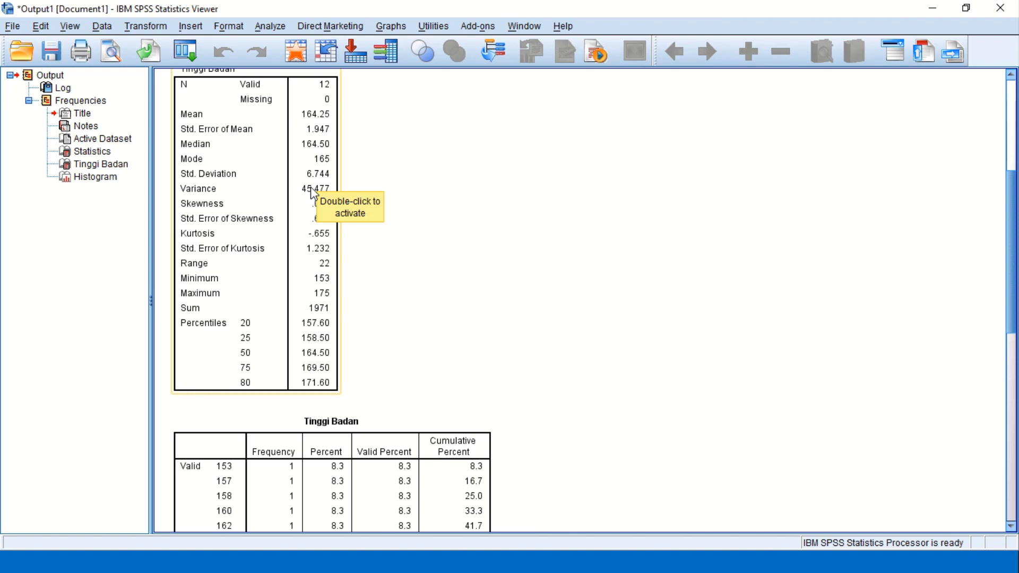
key("alt+Tab")
key("alt+Tab")
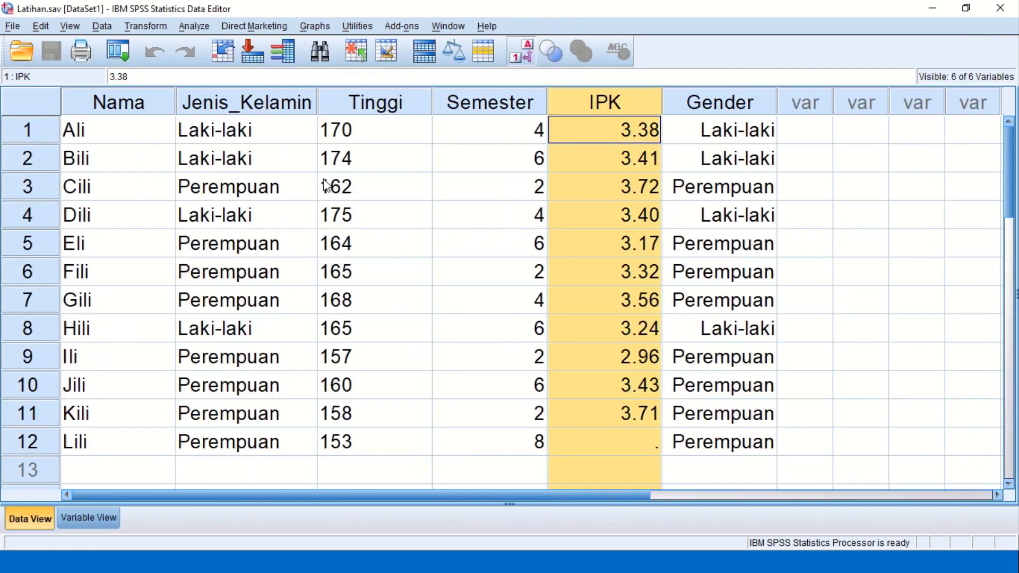
left_click(360, 138)
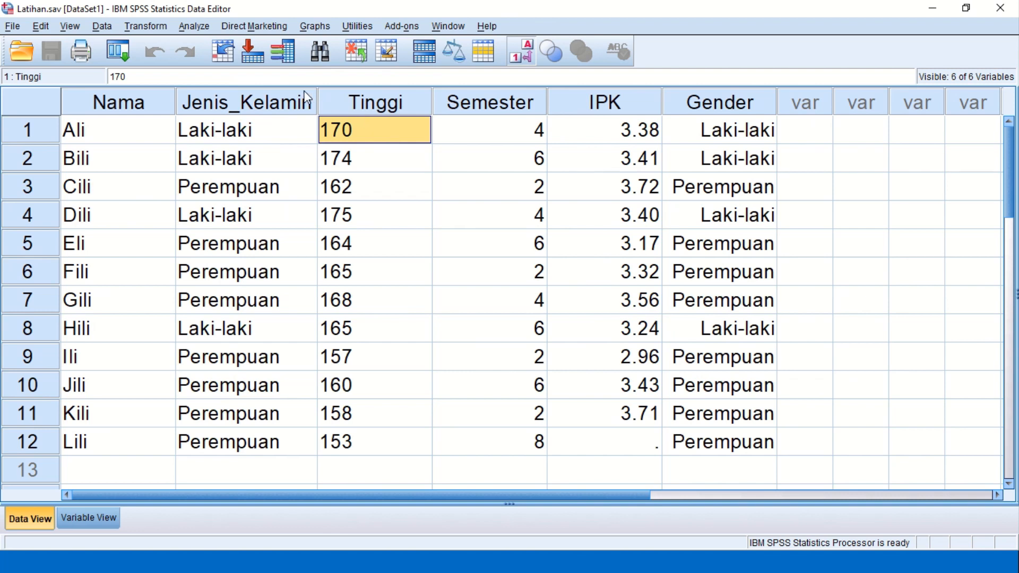
- Review the Descriptives instructions on the z-Scores slide in the PowerPoint slide show and return to the SPSS data editor
left_click(189, 32)
mouse_move(212, 66)
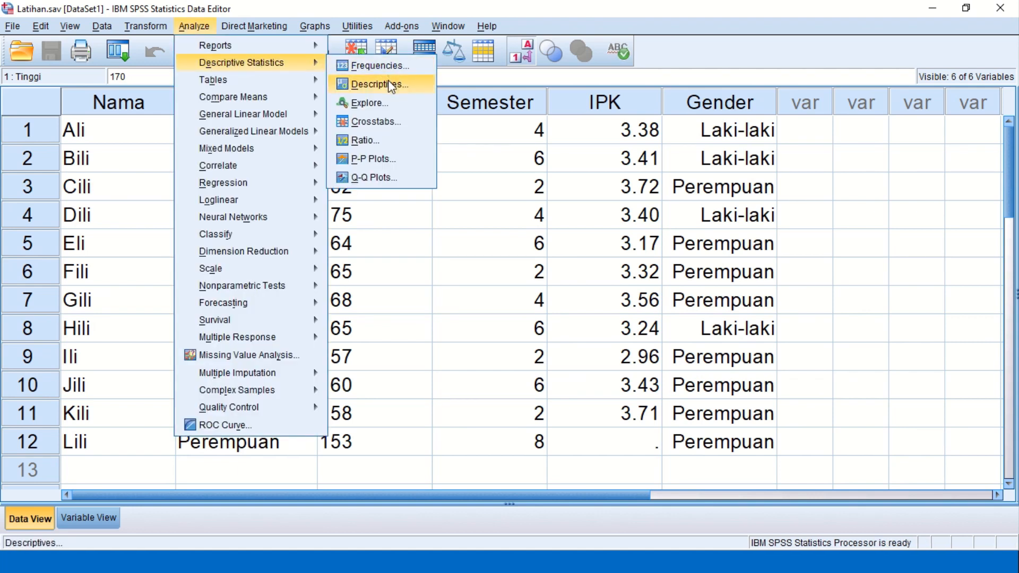
key("alt+Tab")
key("alt+Tab")
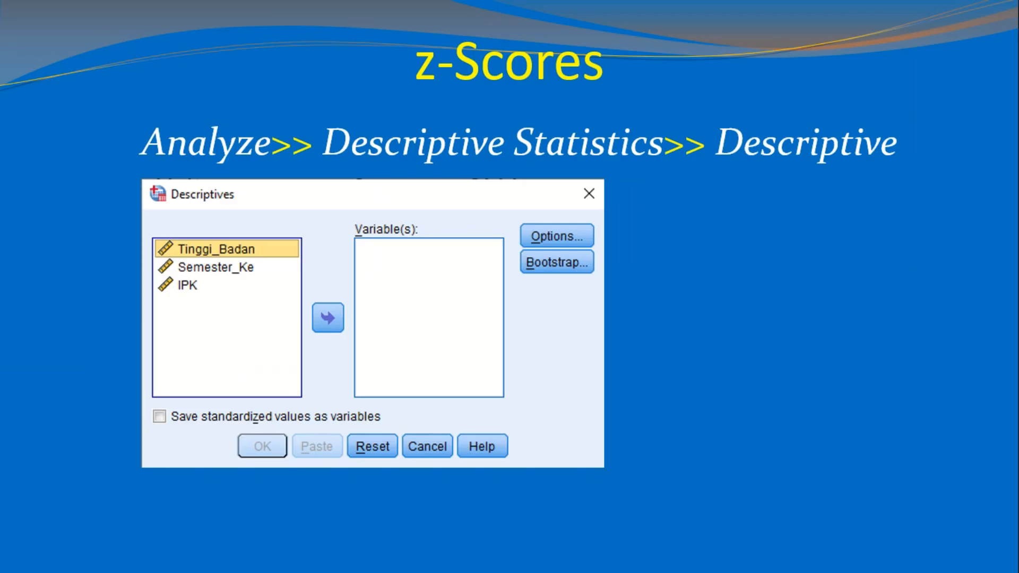
key("alt+Tab")
key("alt+Tab")
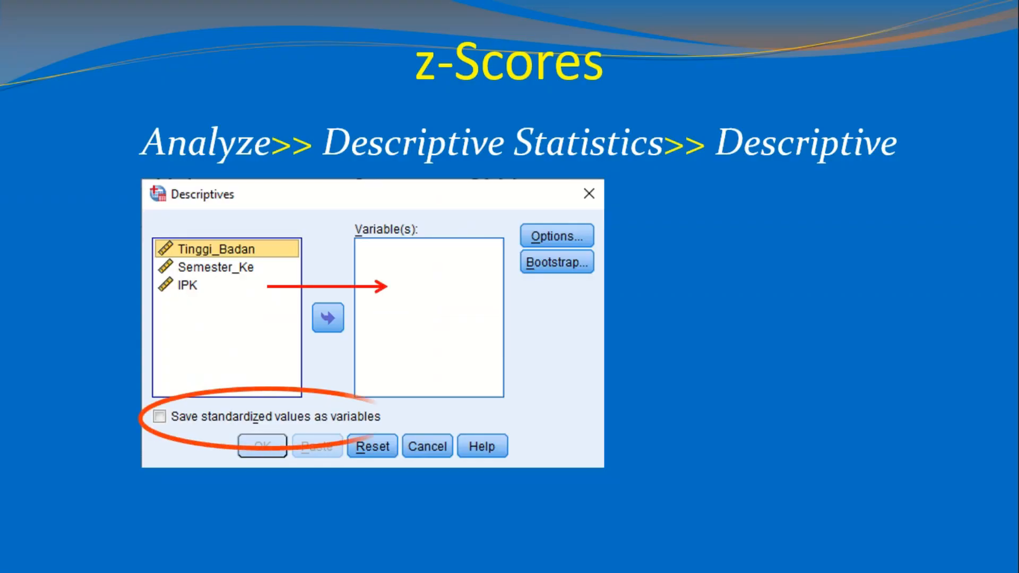
key("alt+Tab")
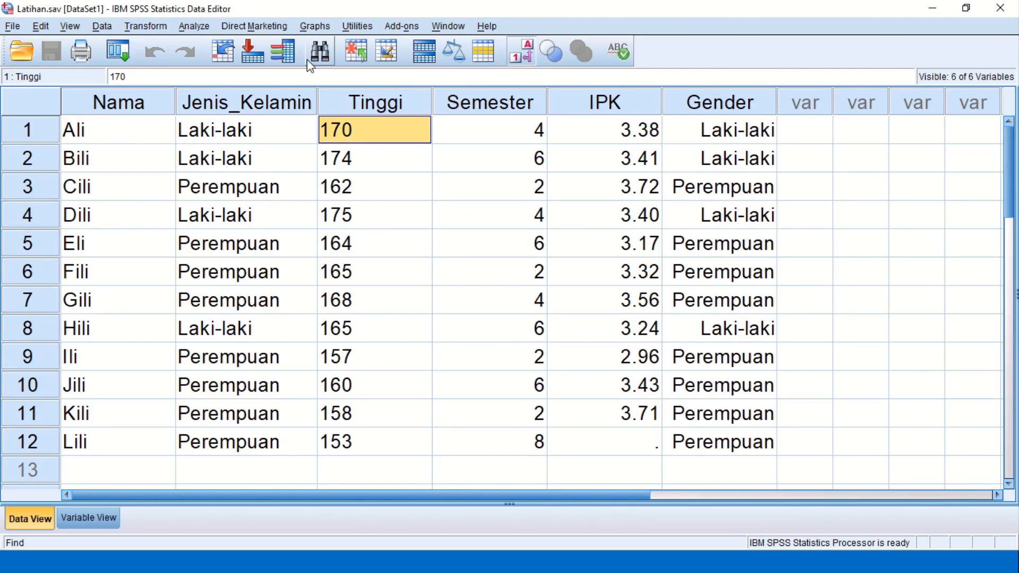
- Run a Descriptives analysis on Tinggi Badan with standardized values saved as variables
left_click(204, 26)
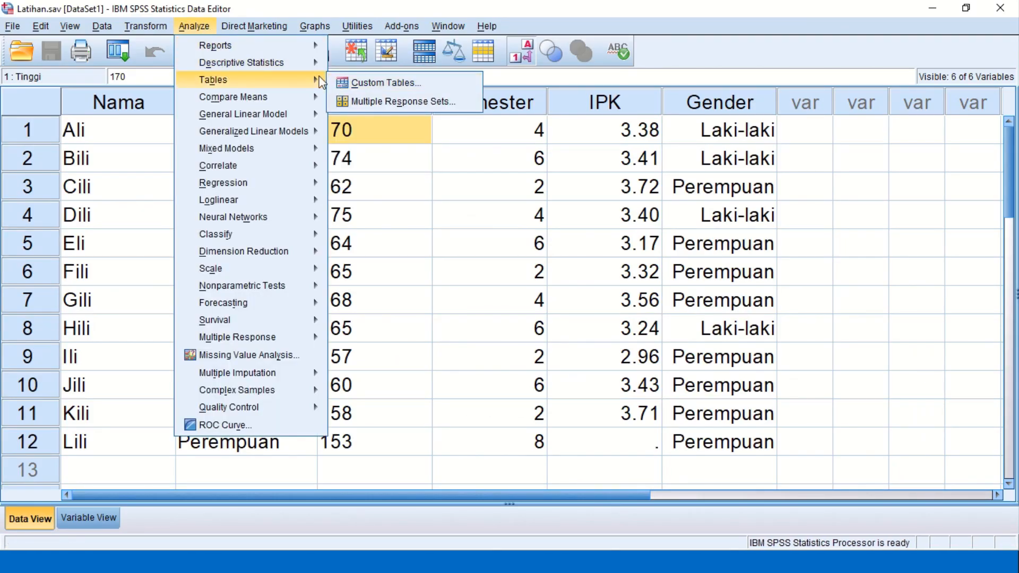
mouse_move(313, 63)
left_click(355, 79)
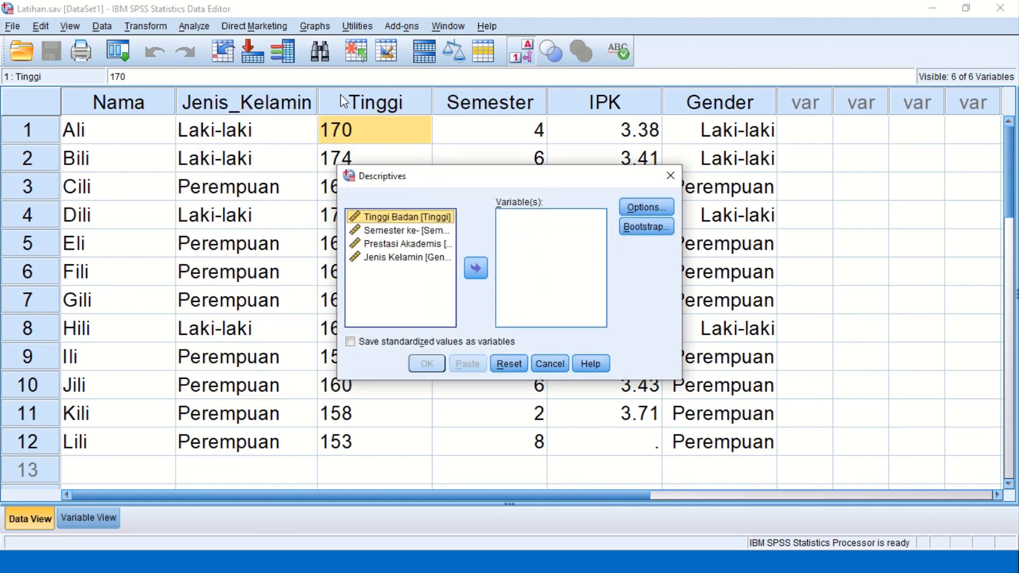
left_click(476, 269)
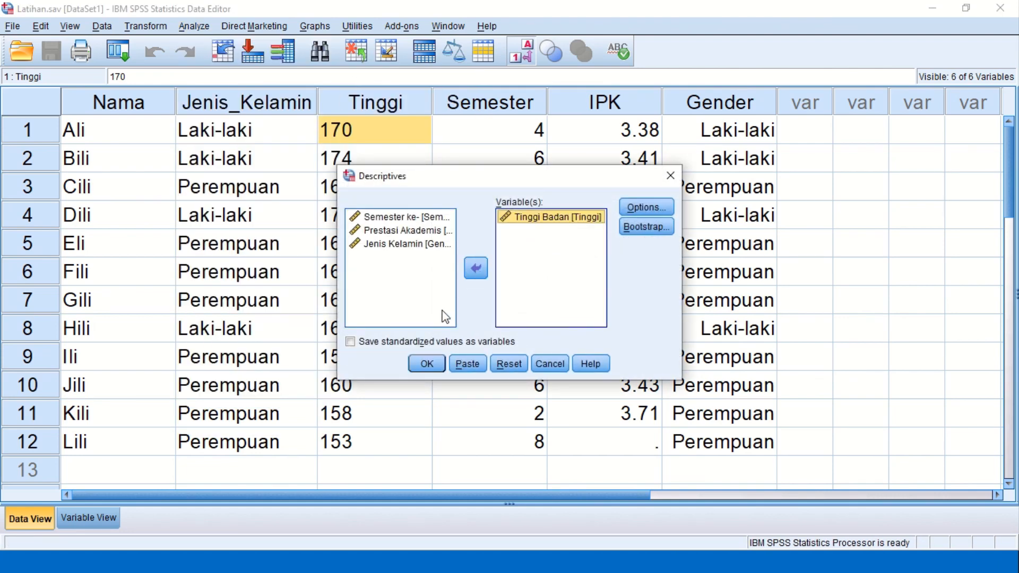
left_click(351, 341)
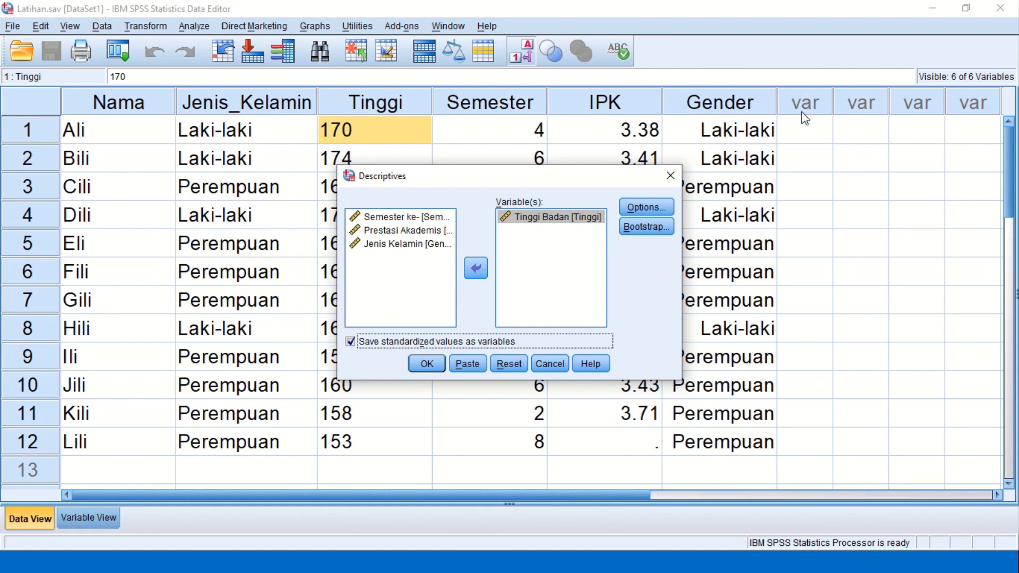
left_click(426, 364)
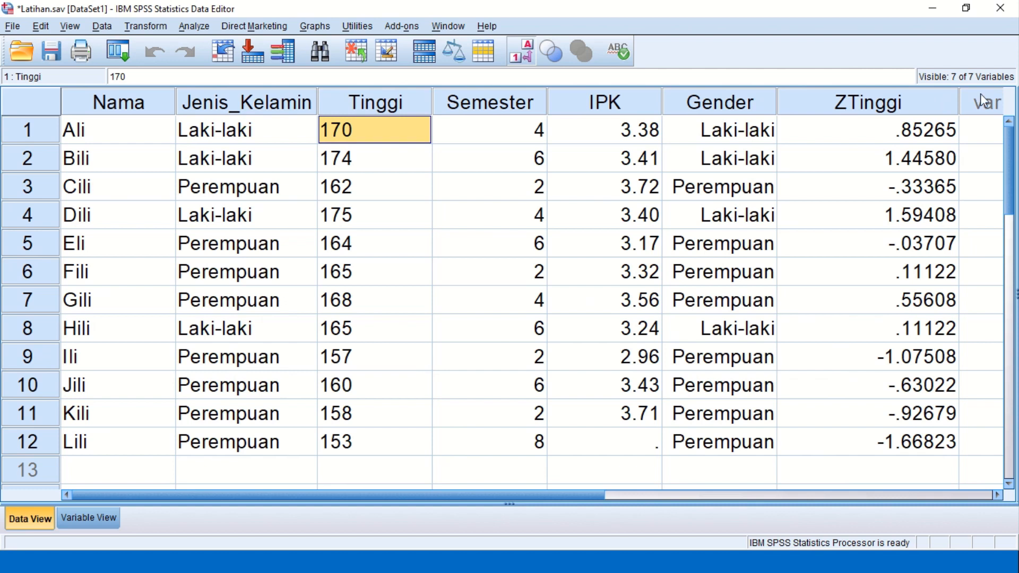
- Examine the ZTinggi column against the Tinggi column, comparing the values of the first and third cases
left_click(847, 135)
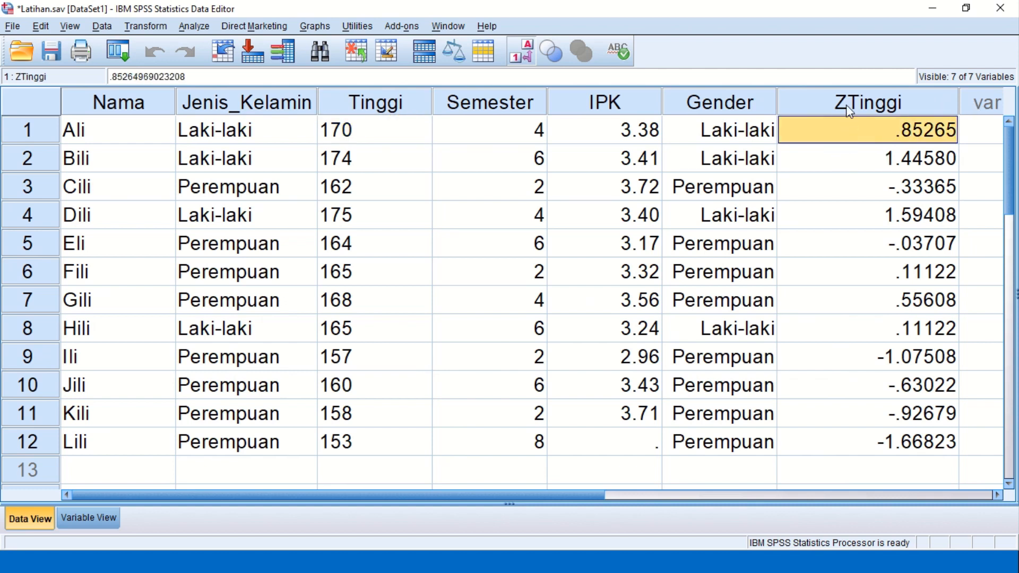
left_click(850, 109)
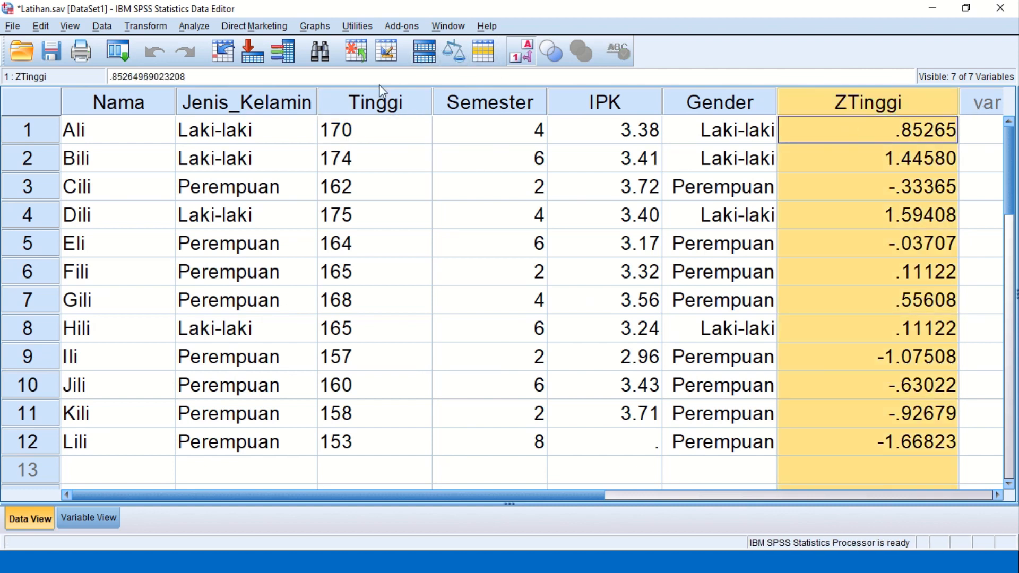
left_click(362, 103)
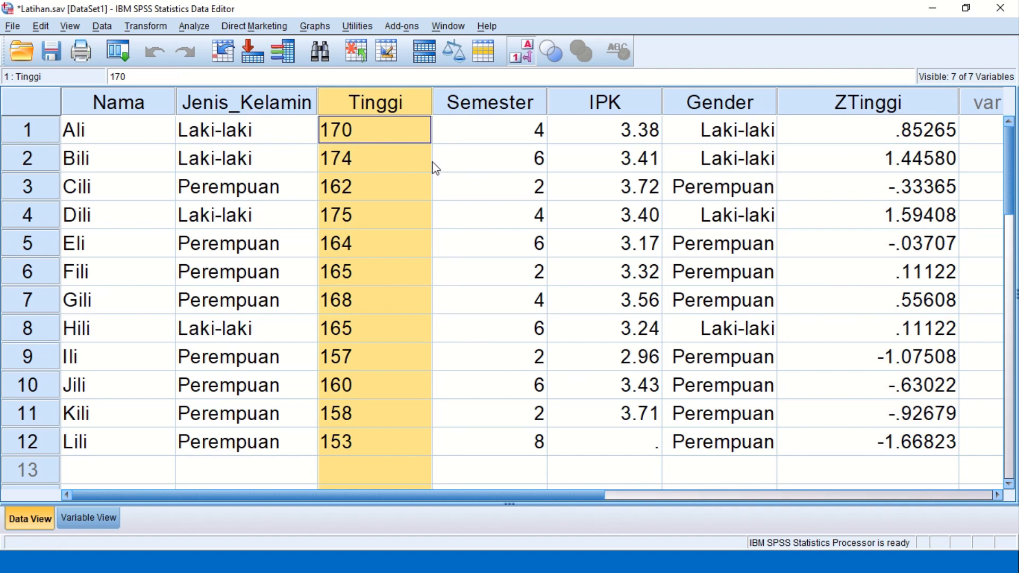
left_click(359, 137)
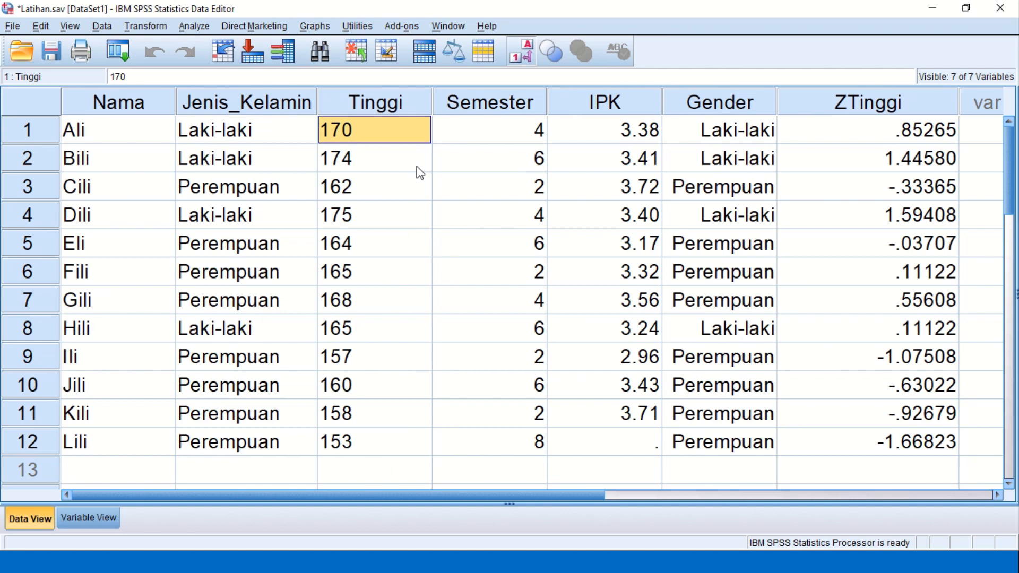
left_click(913, 135)
left_click(359, 191)
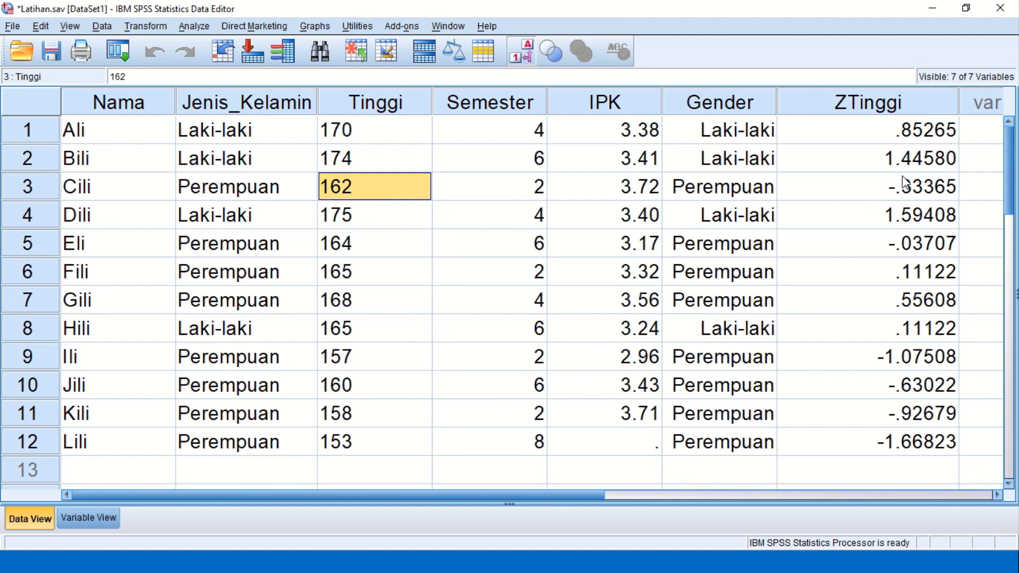
left_click(896, 192)
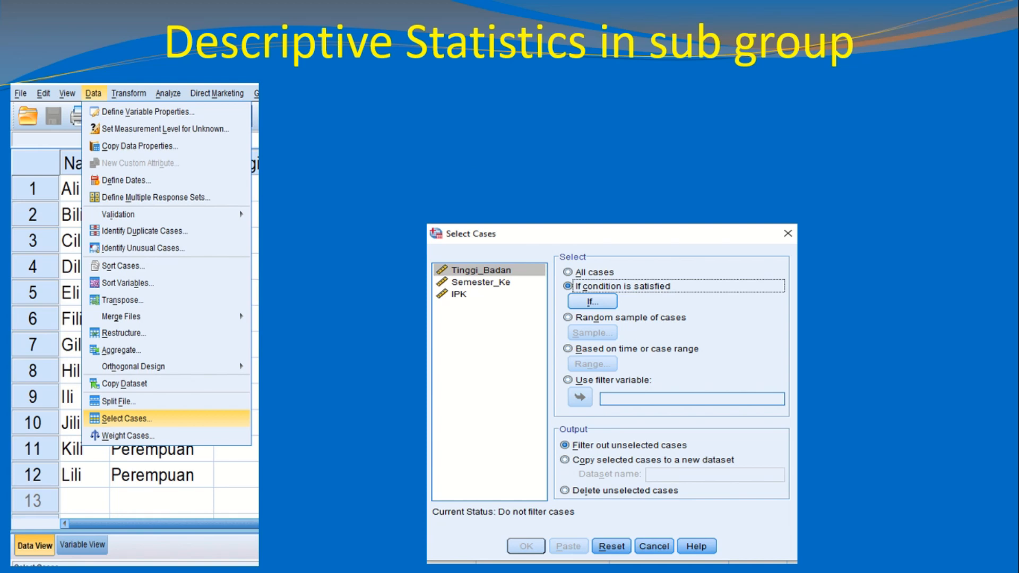
- Switch from the slide show to the SPSS data editor and compare the Jenis_Kelamin and Gender columns
key("alt+Tab")
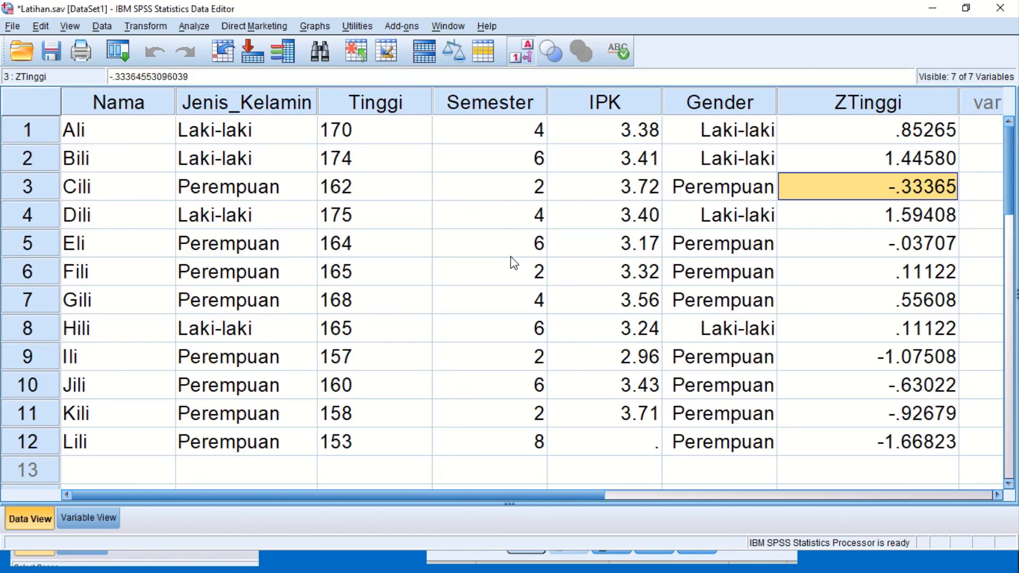
left_click(250, 107)
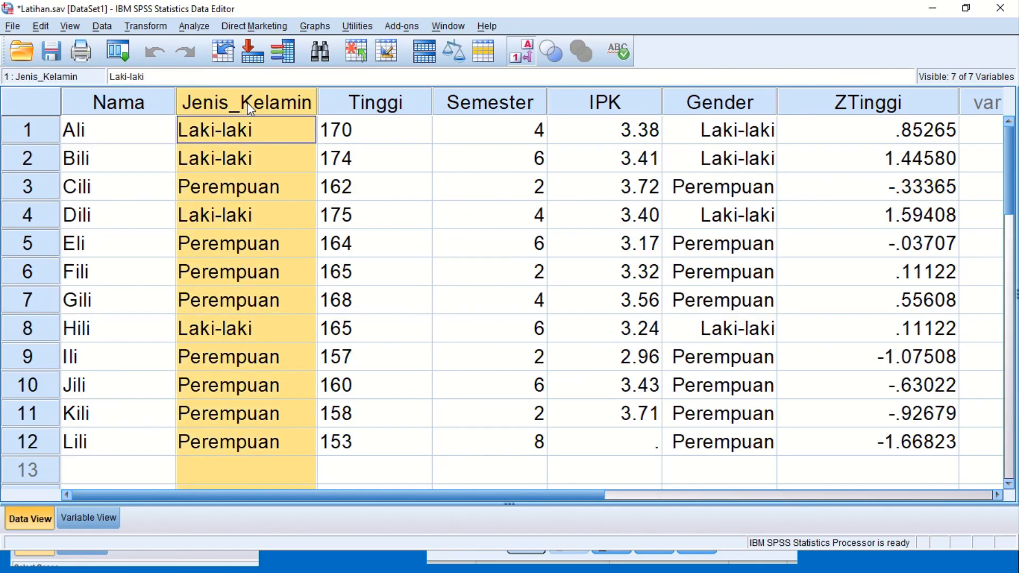
left_click(714, 107)
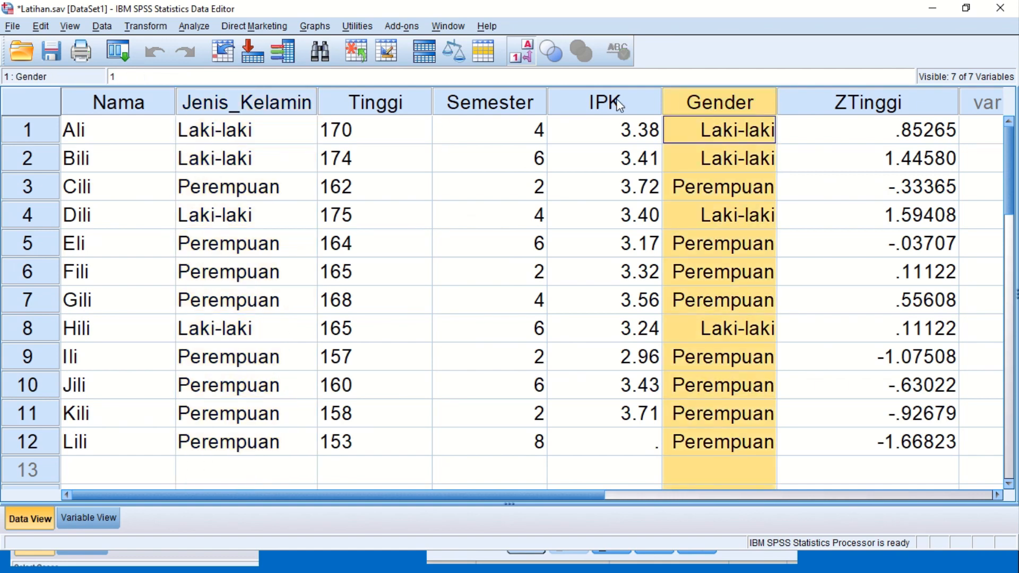
left_click(242, 101)
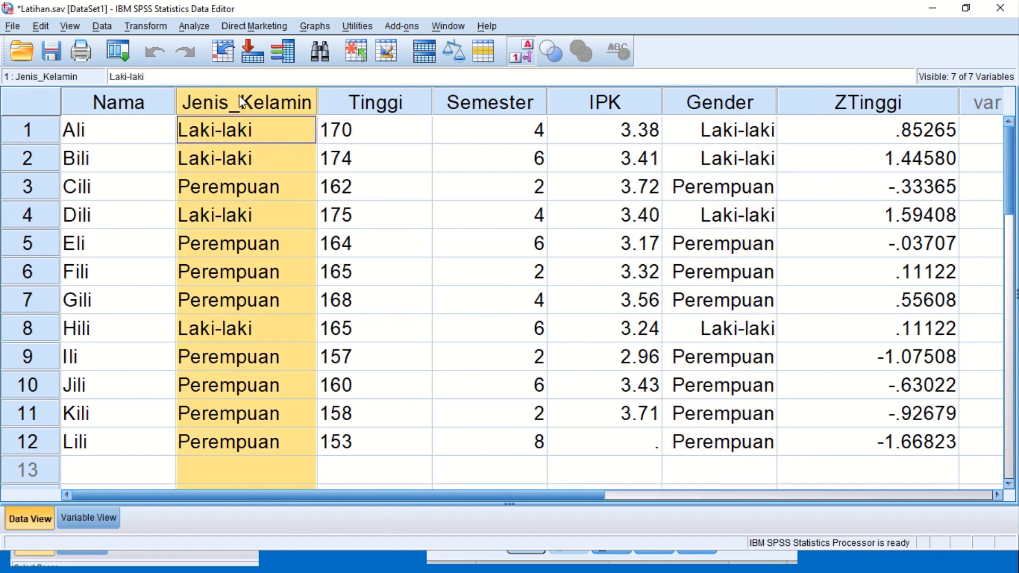
left_click(228, 137)
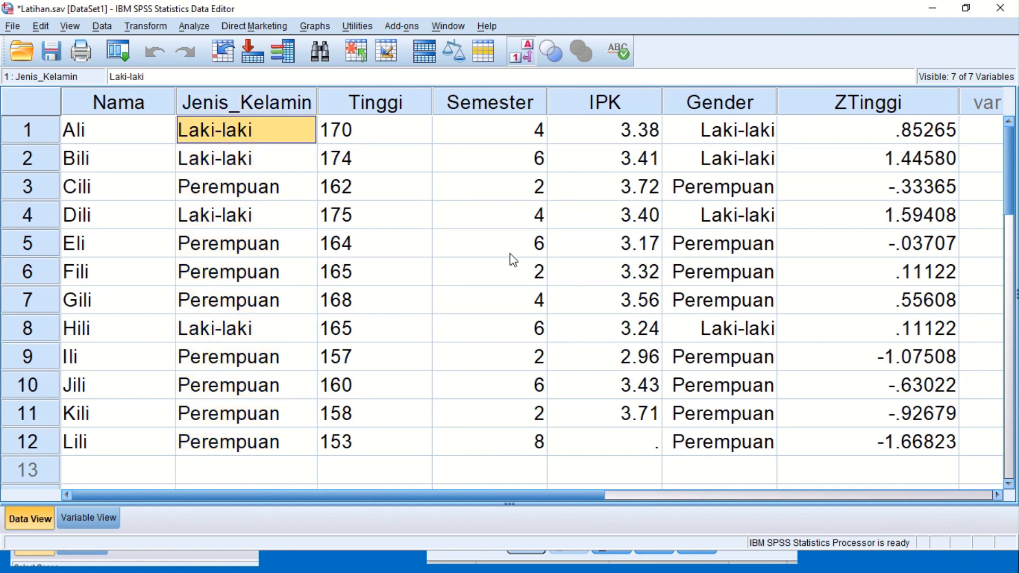
- Compare the data types of the Jenis_Kelamin and Gender variables in the variable definitions
left_click(78, 515)
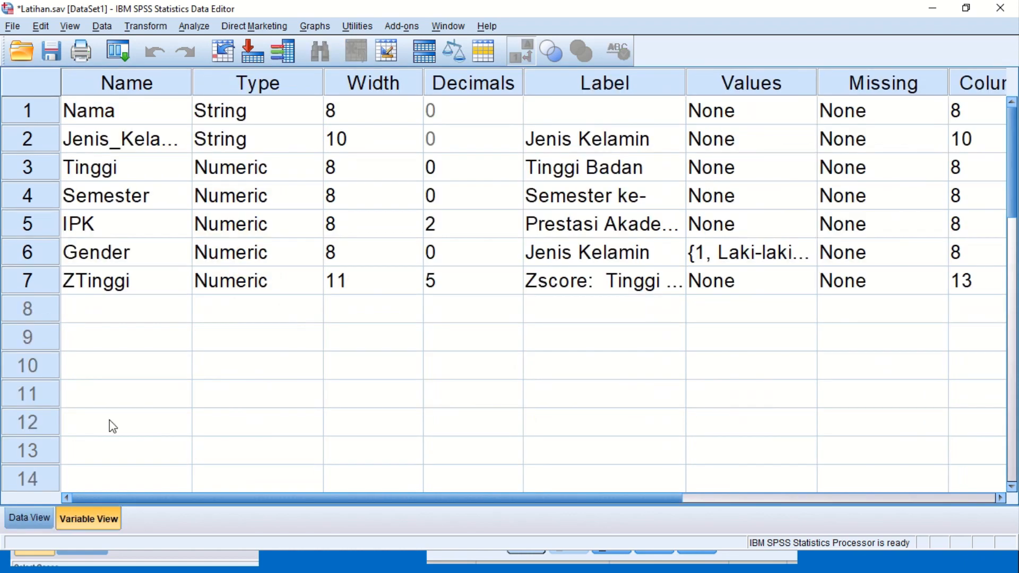
left_click(243, 150)
left_click(30, 141)
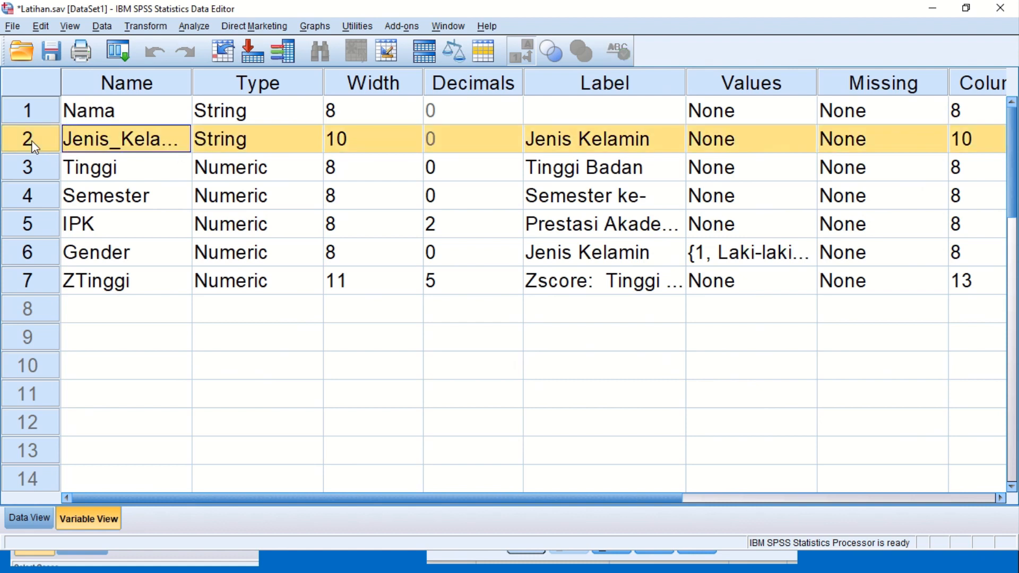
left_click(35, 256)
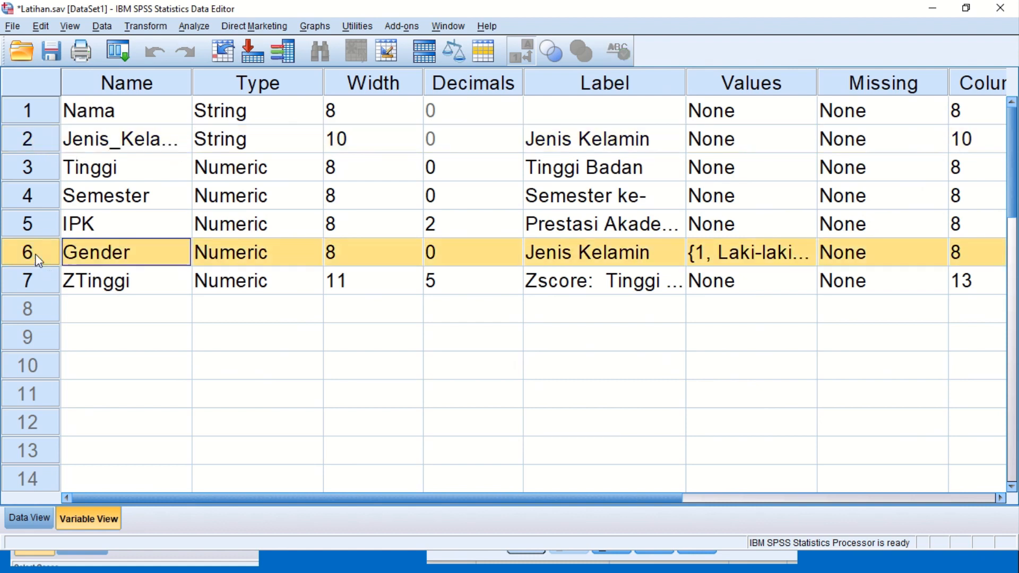
left_click(243, 250)
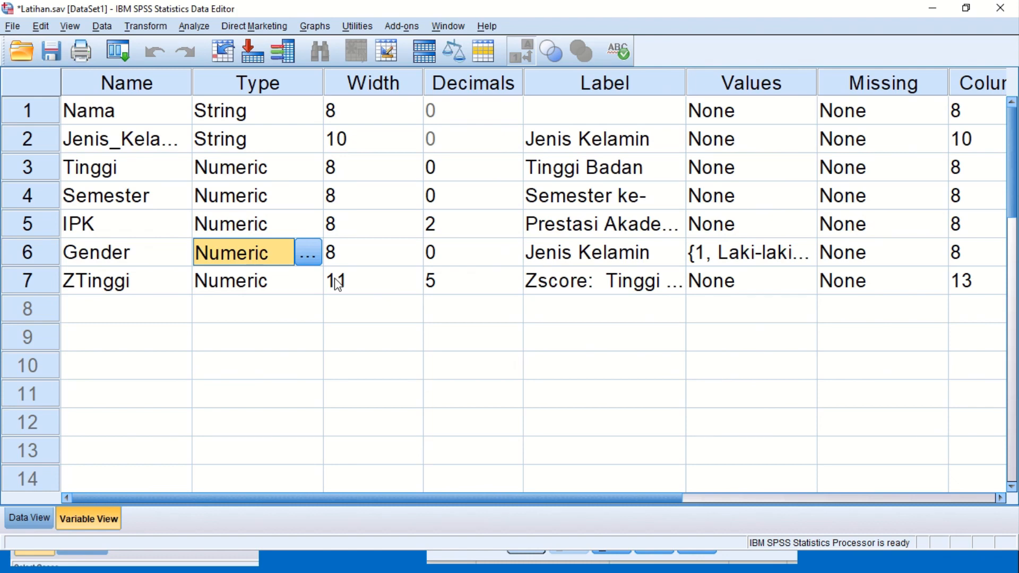
- Review the Descriptive Statistics in sub group slide in PowerPoint and examine the Gender column in the SPSS case data
key("alt+Tab")
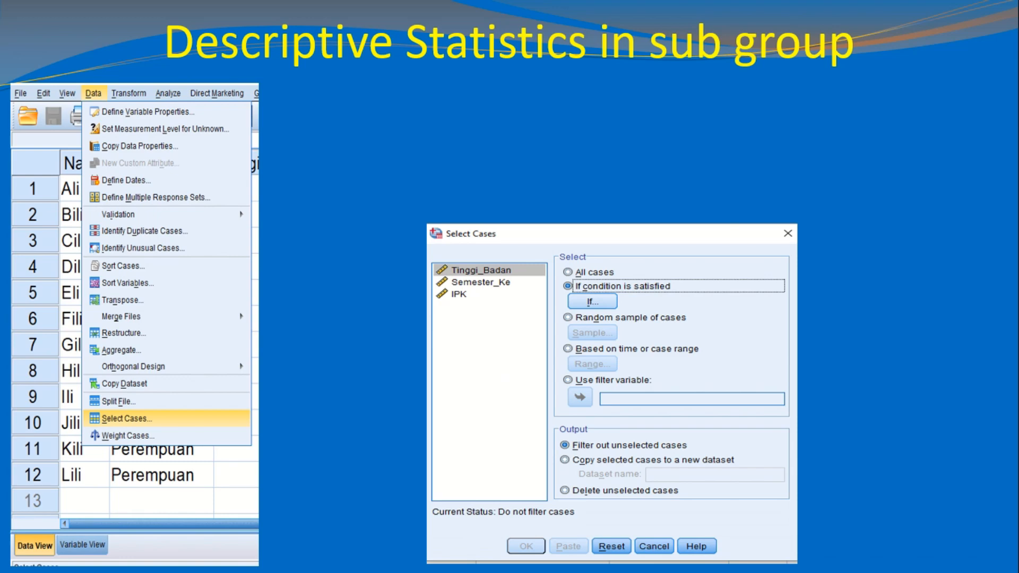
key("alt+Tab")
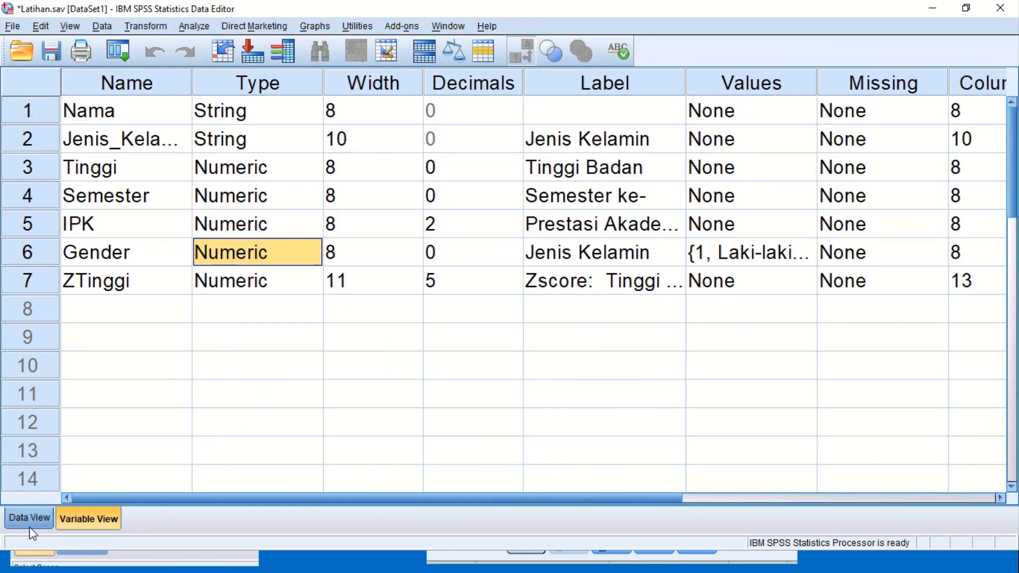
left_click(29, 518)
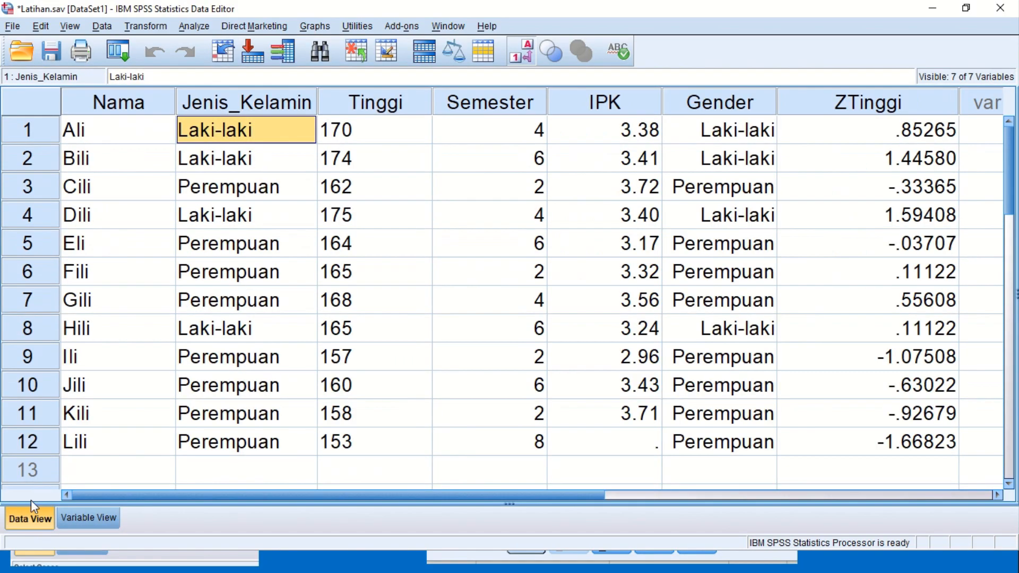
left_click(735, 106)
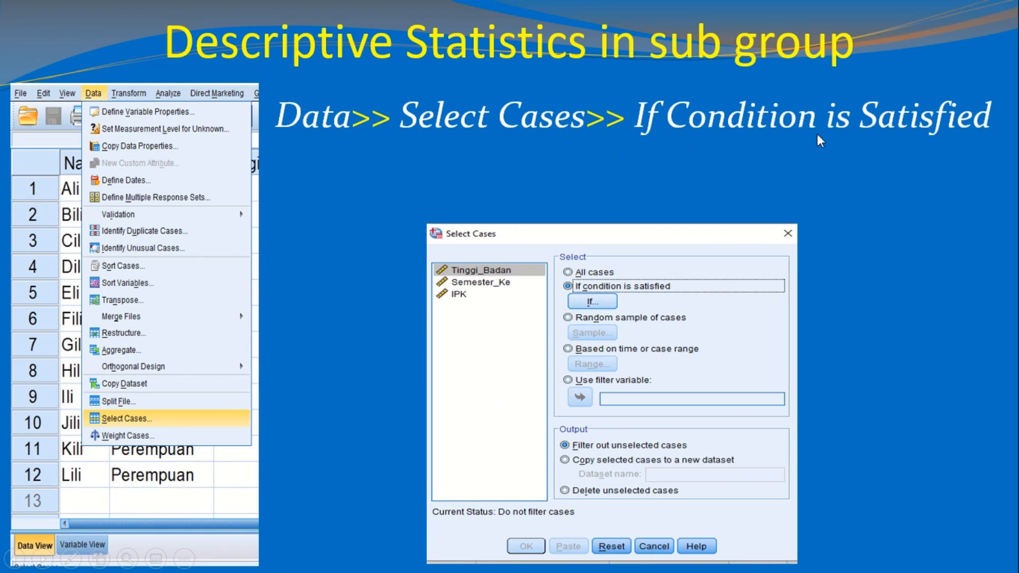
key("alt+Tab")
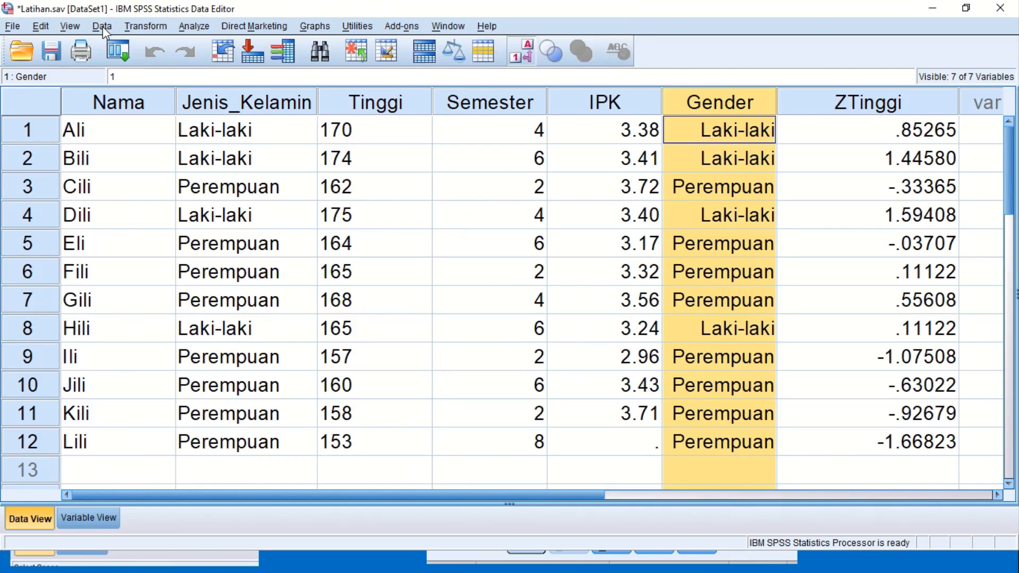
- Start a Select Cases filter using the If condition is satisfied option and open its condition for editing
left_click(102, 27)
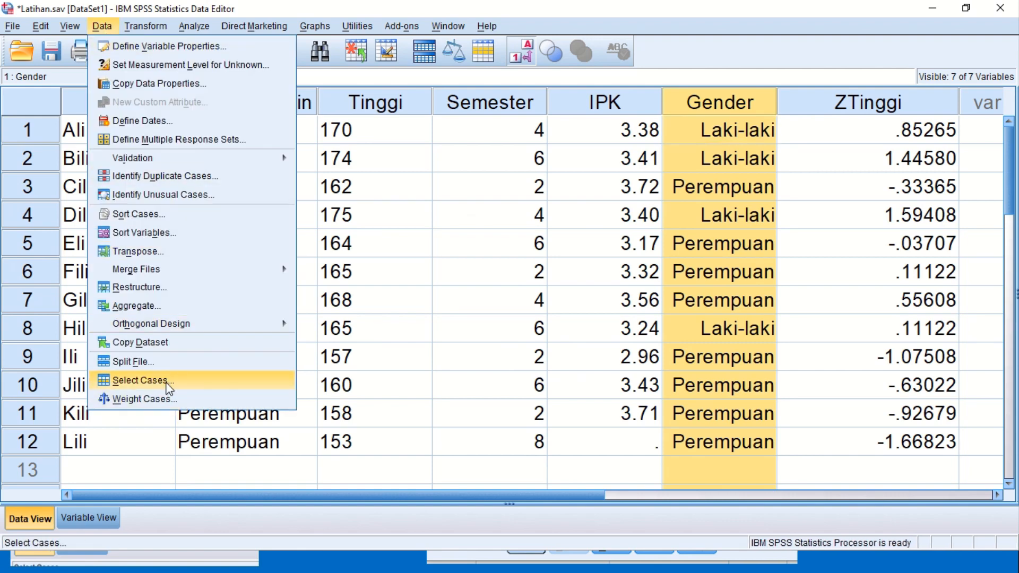
left_click(141, 381)
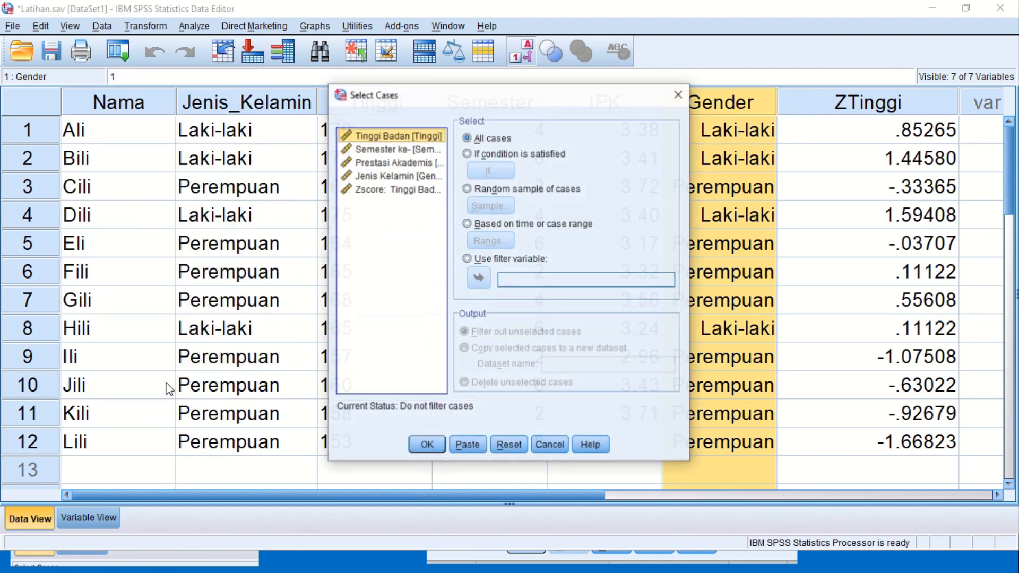
left_click(480, 158)
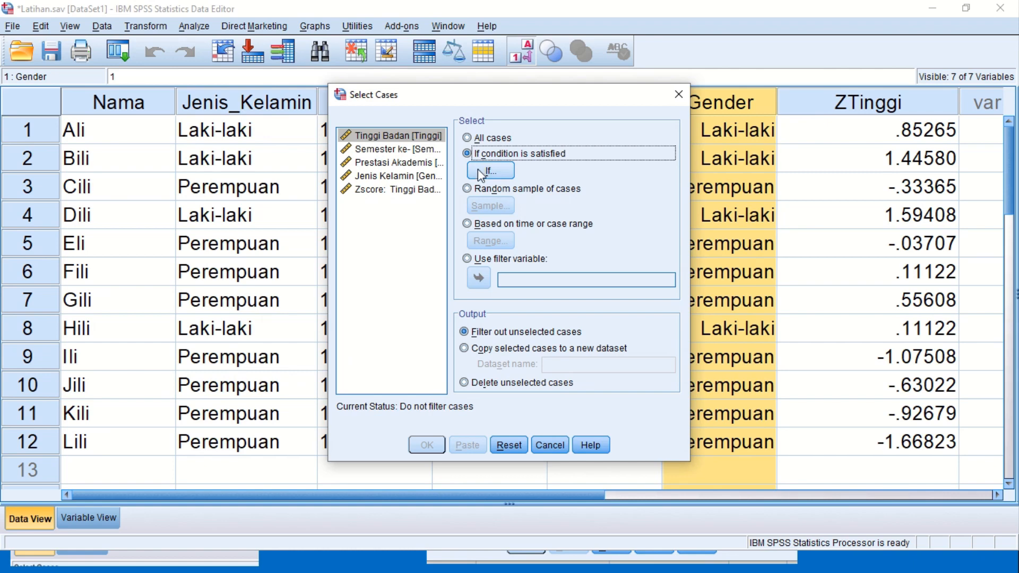
left_click(478, 169)
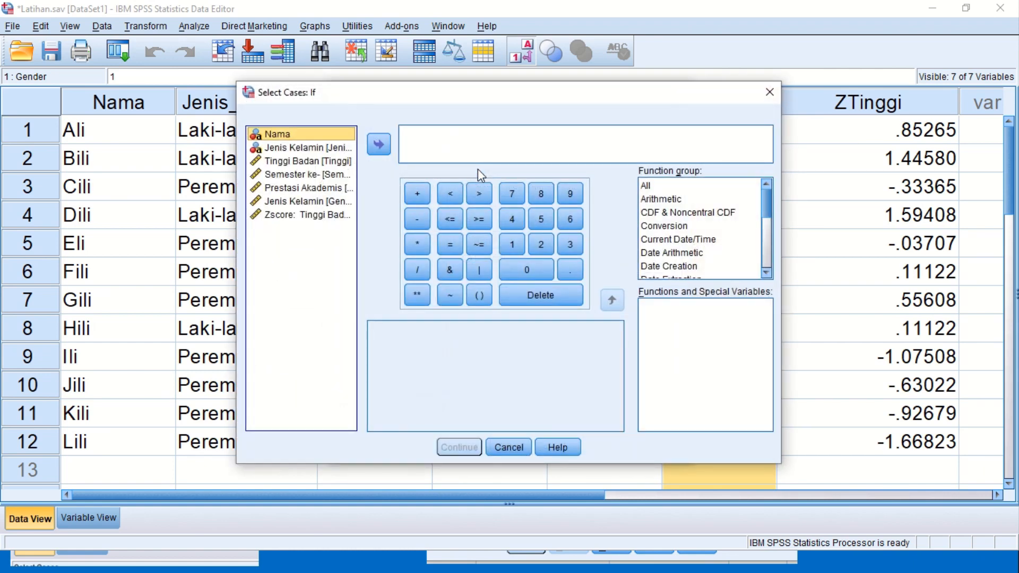
- Check the Select Cases instructions on the PowerPoint sub group slide, then examine the variables available for the SPSS condition
key("alt+Tab")
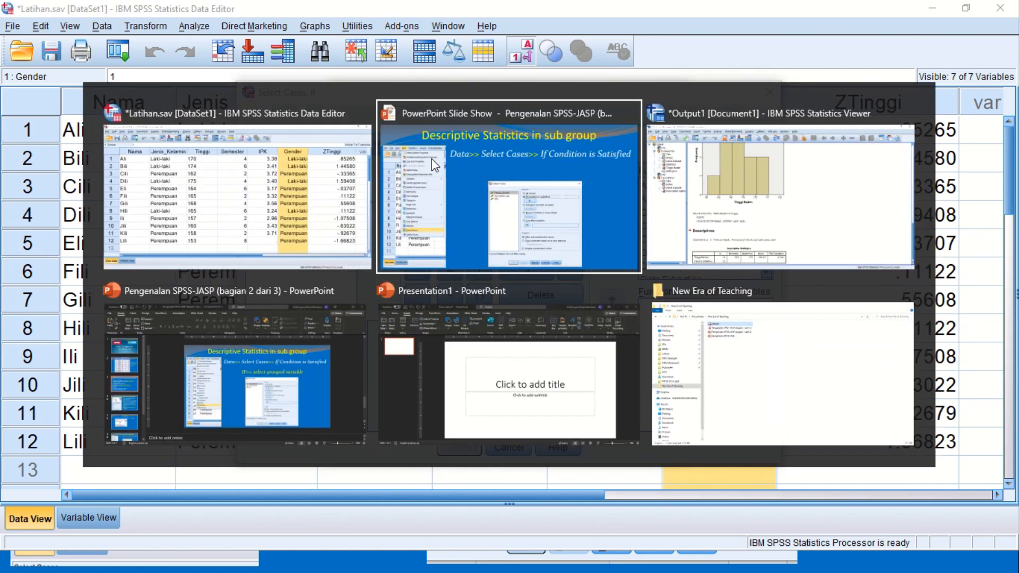
left_click(431, 158)
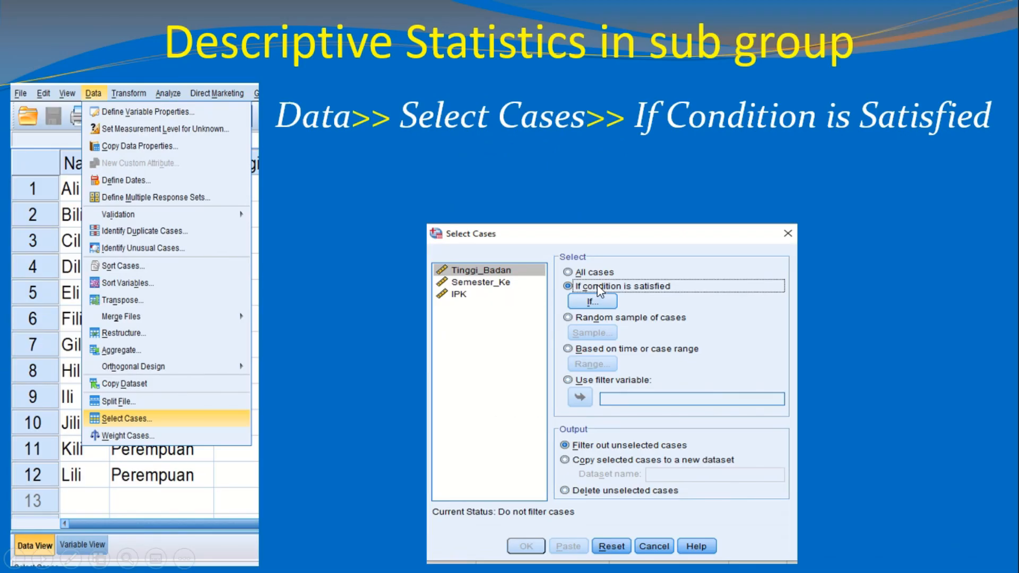
key("alt+Tab")
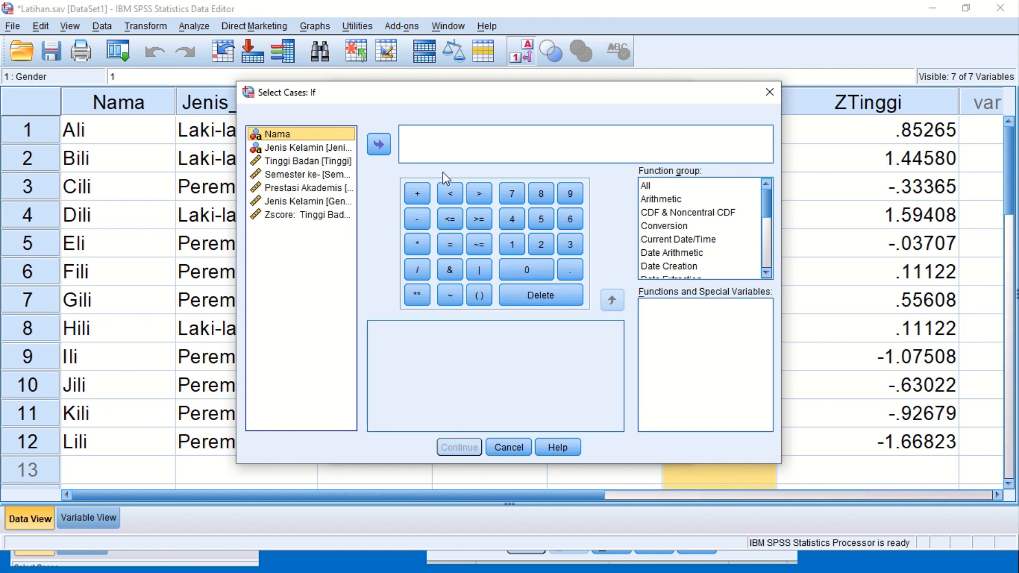
left_click(450, 143)
left_click_drag(325, 280, 292, 110)
left_click(283, 324)
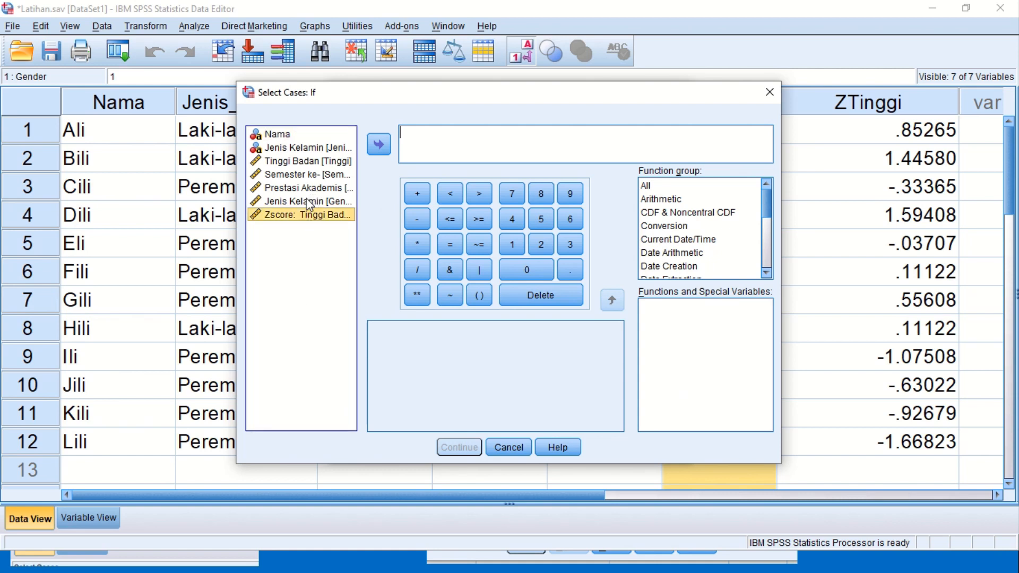
left_click(279, 202)
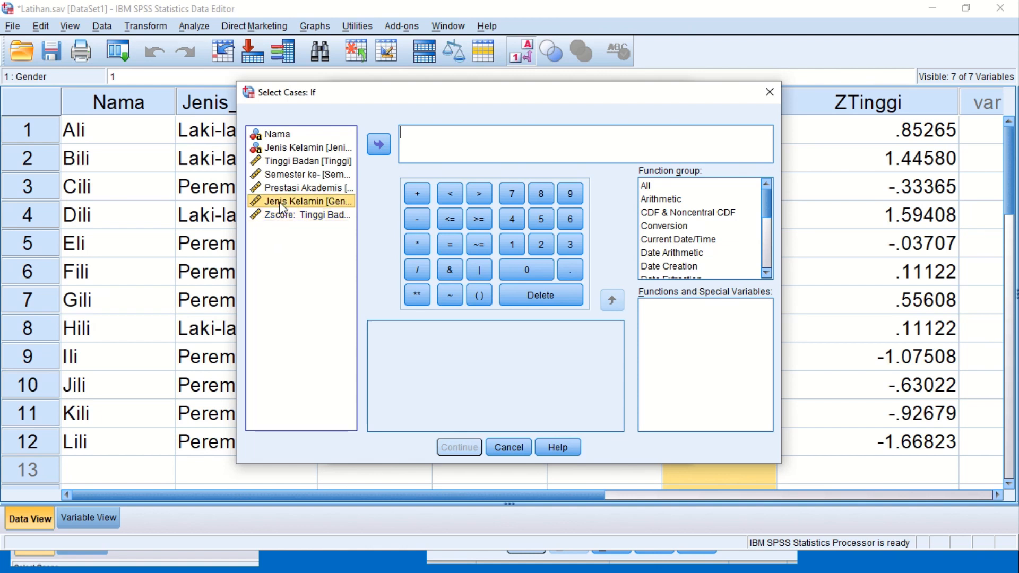
left_click(378, 145)
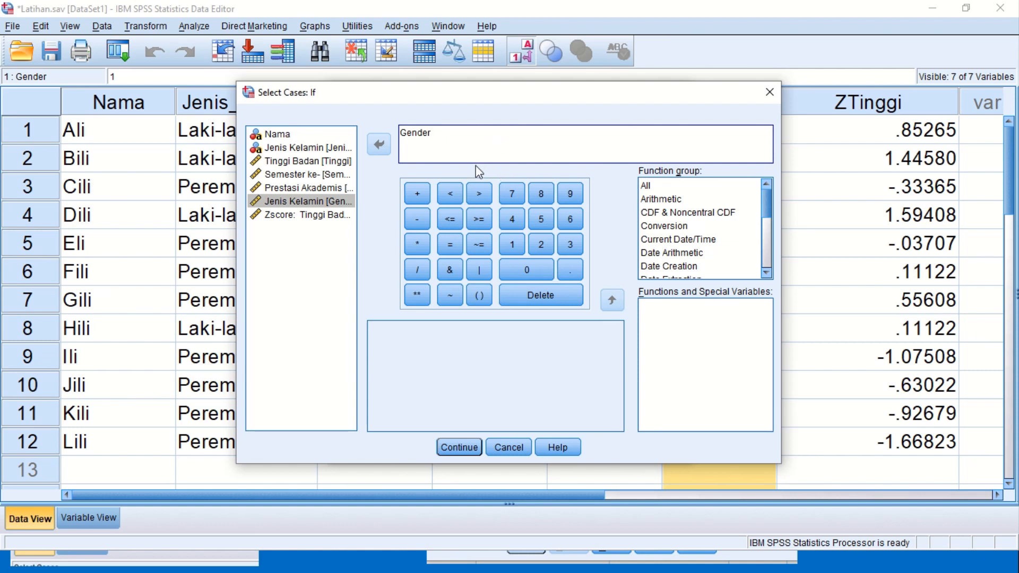
left_click(450, 245)
left_click(512, 245)
left_click_drag(455, 135, 352, 130)
key("BackSpace")
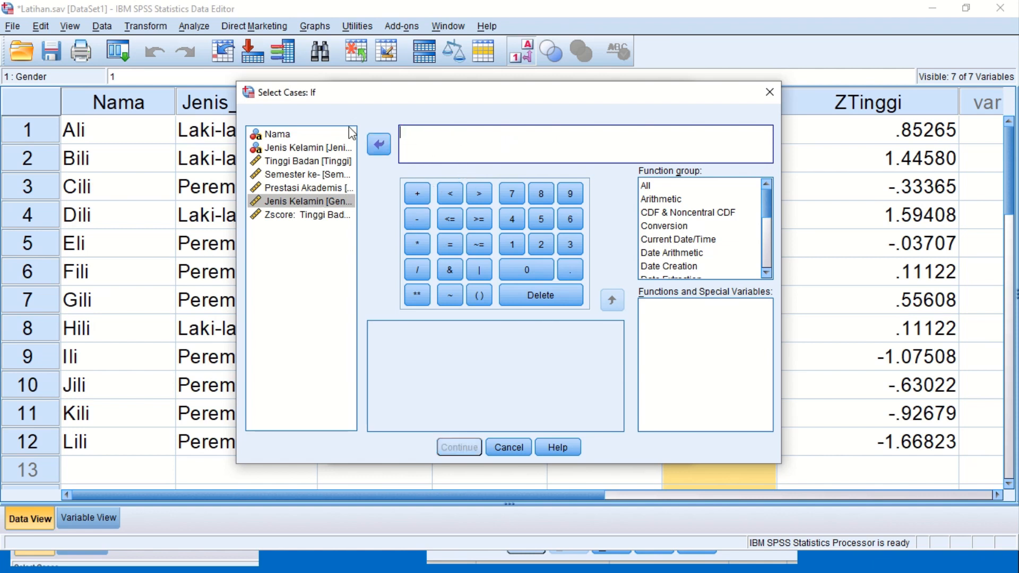
- Set the case selection condition to Gender = 1 and apply it, filtering out unselected cases
left_click(329, 204)
left_click(376, 151)
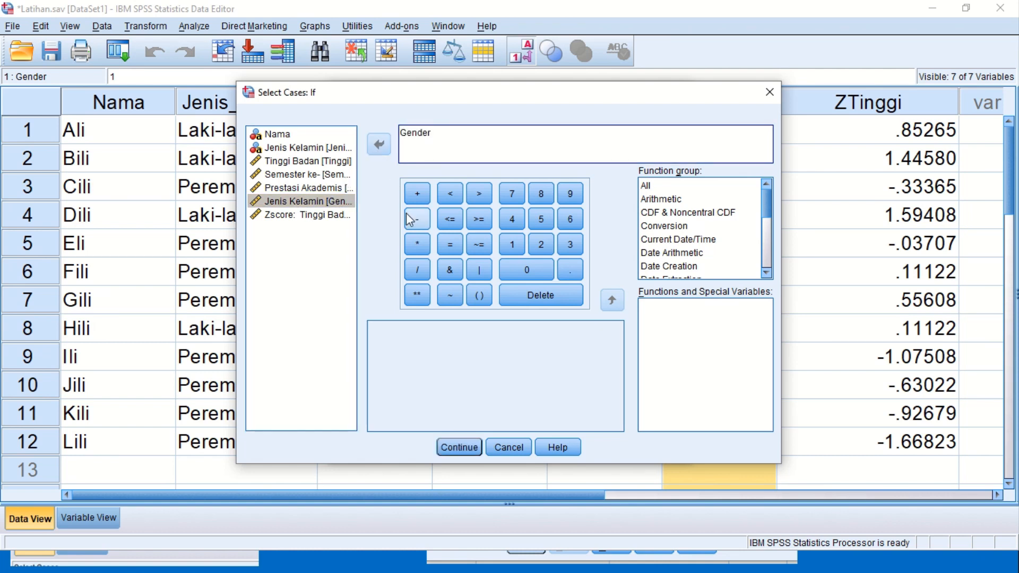
left_click(450, 245)
left_click(515, 245)
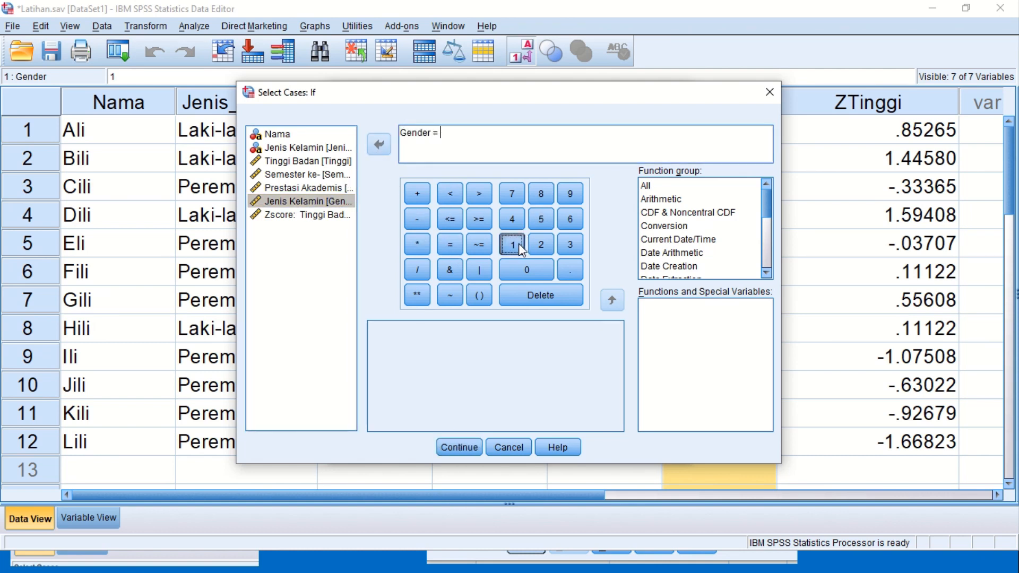
left_click(458, 446)
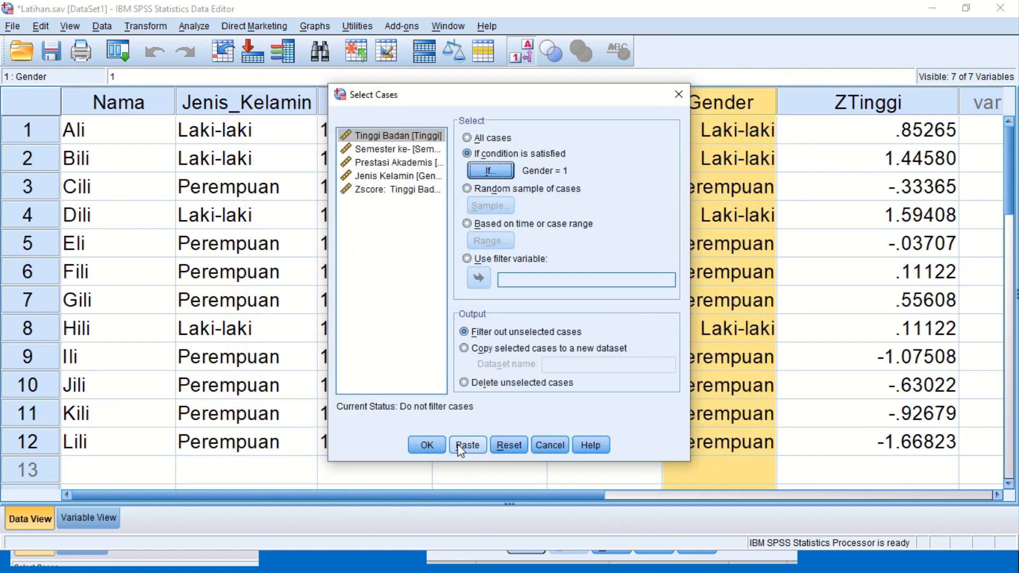
left_click(427, 446)
left_click(427, 445)
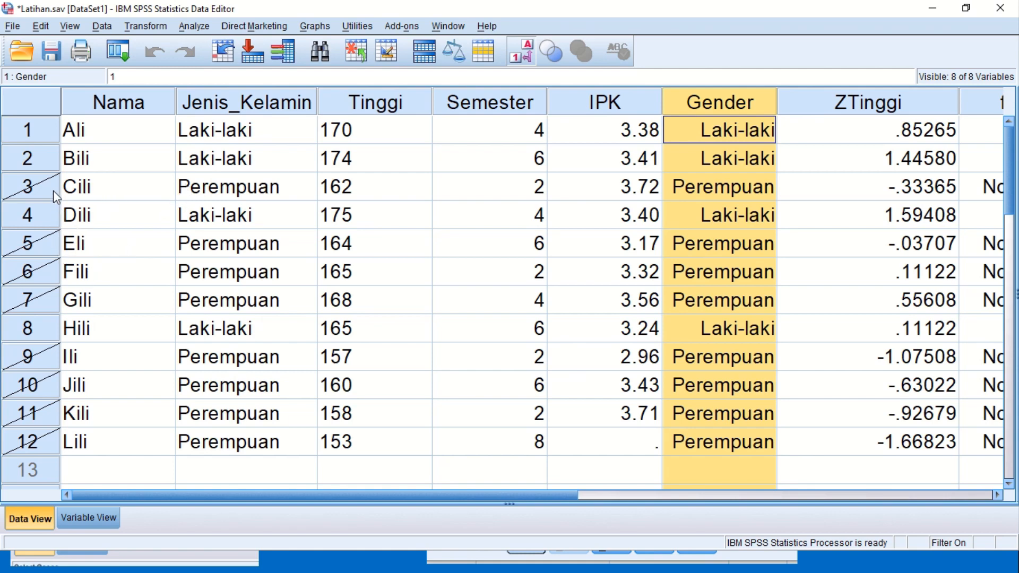
- Review the Descriptive Statistics table for Tinggi Badan in the SPSS output viewer and return to the data editor
key("alt+Tab")
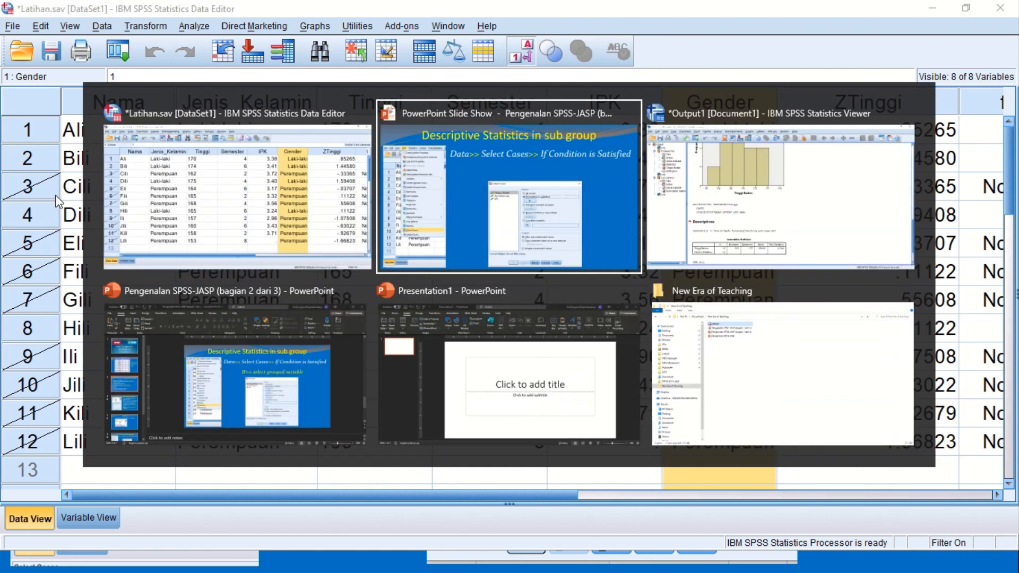
key("alt+Tab")
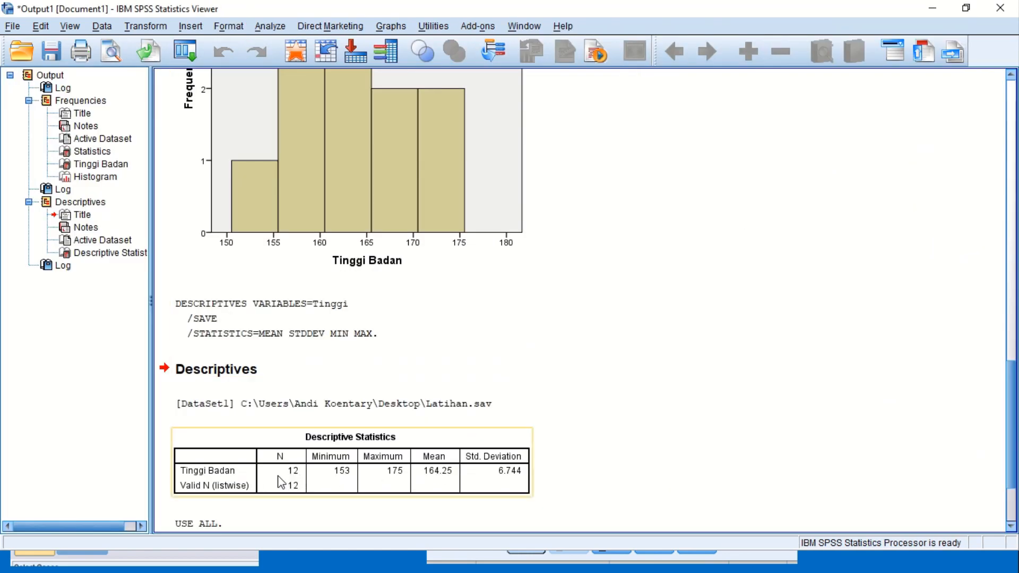
key("alt+Tab")
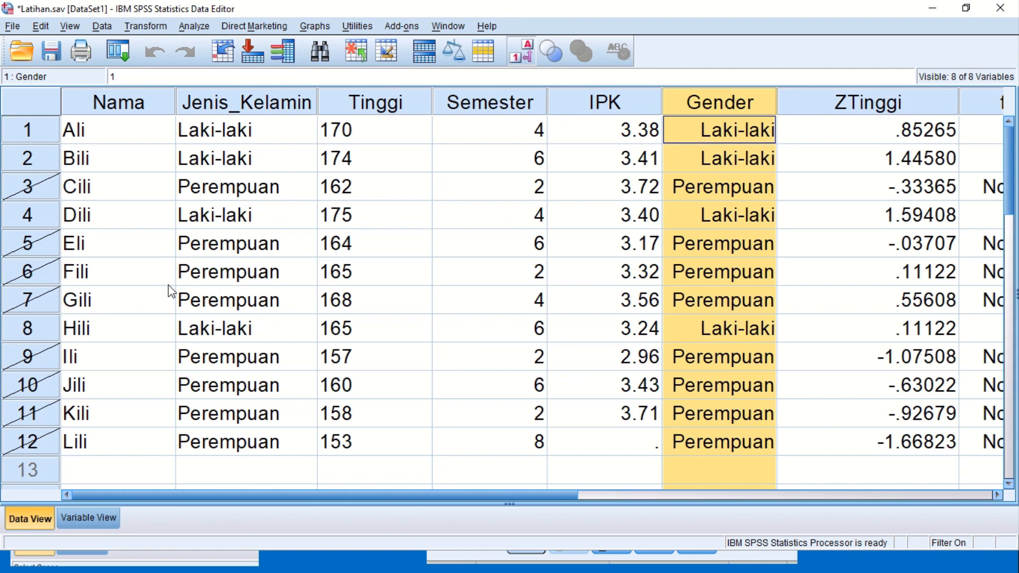
left_click(195, 27)
mouse_move(276, 62)
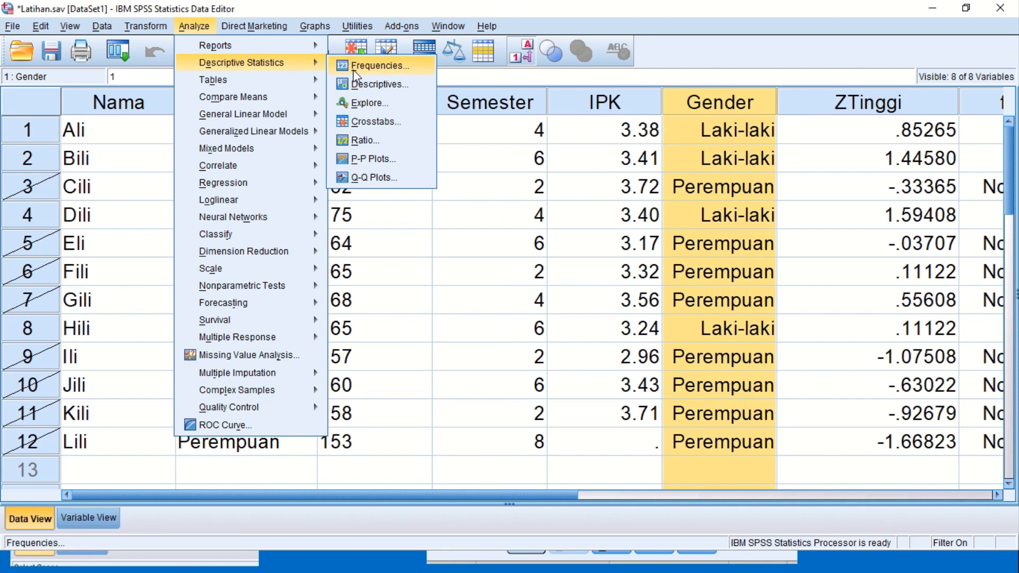
left_click(400, 248)
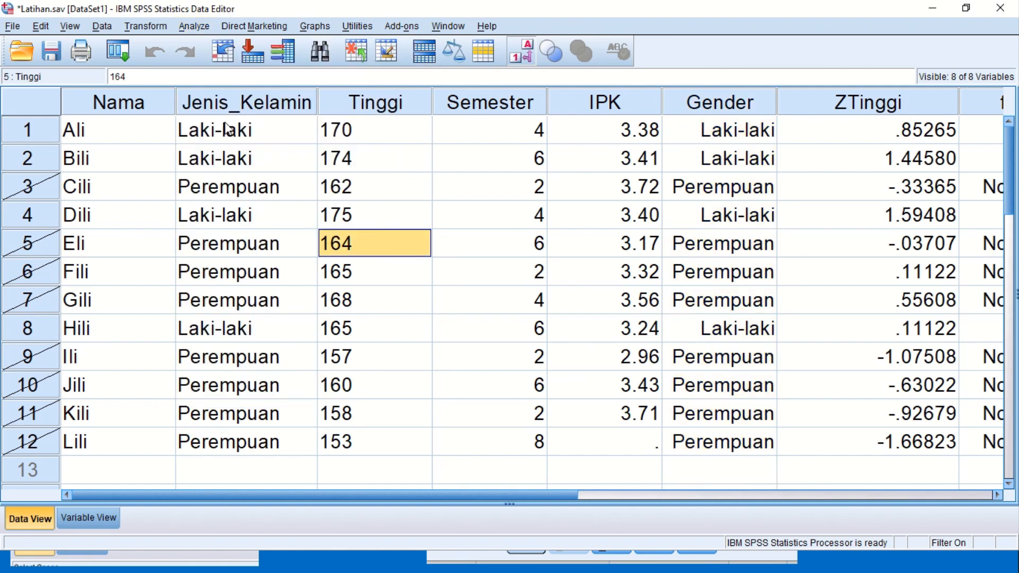
left_click(114, 52)
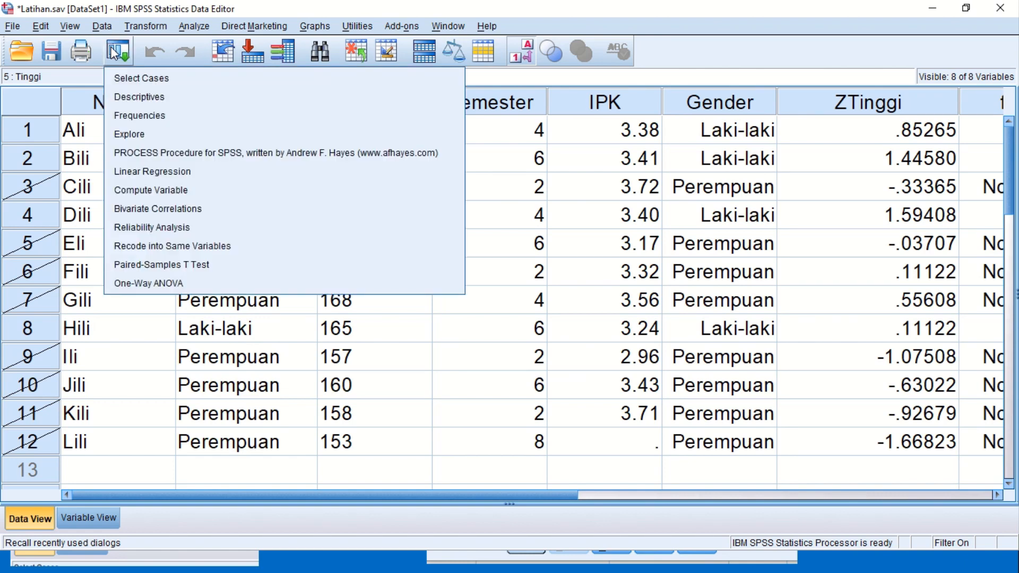
left_click(135, 97)
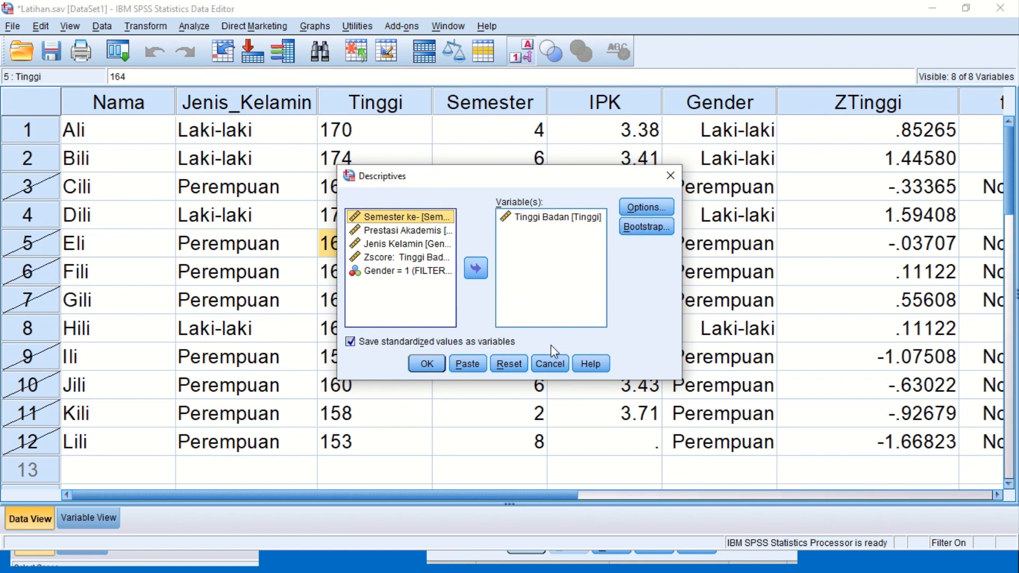
left_click(542, 364)
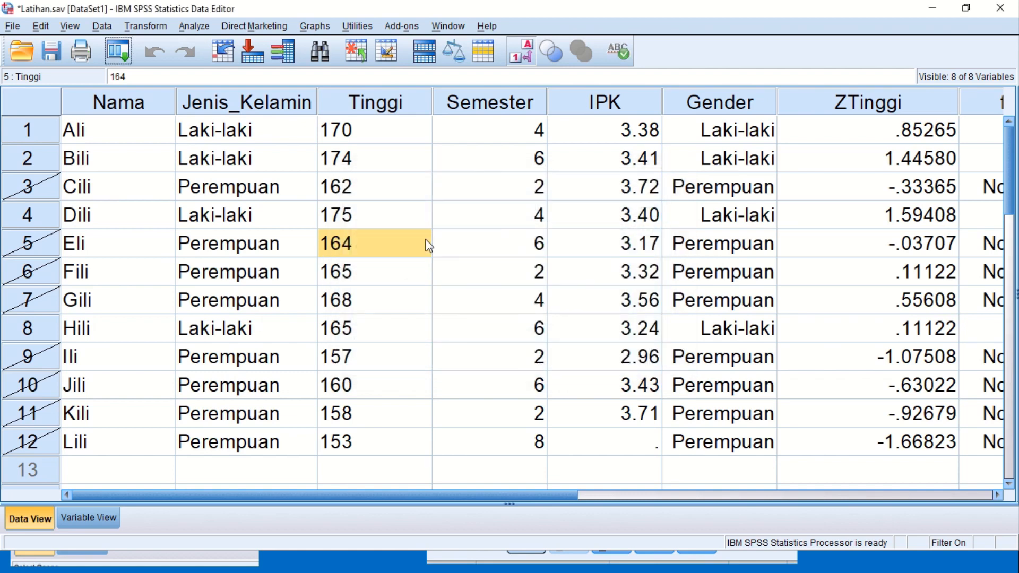
- Run Frequencies on Tinggi Badan for the filtered cases, keeping the frequency tables displayed
left_click(118, 53)
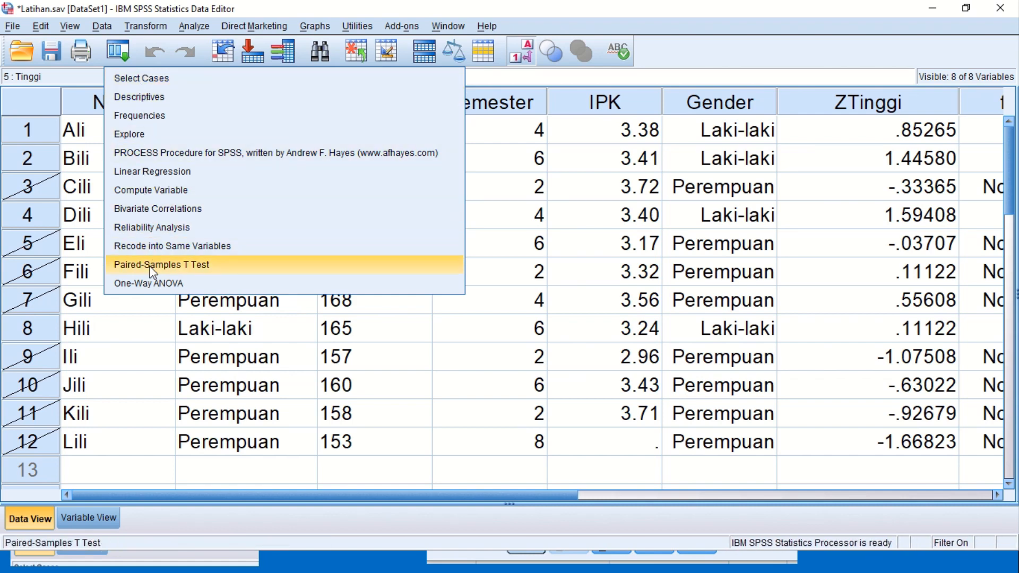
left_click(137, 115)
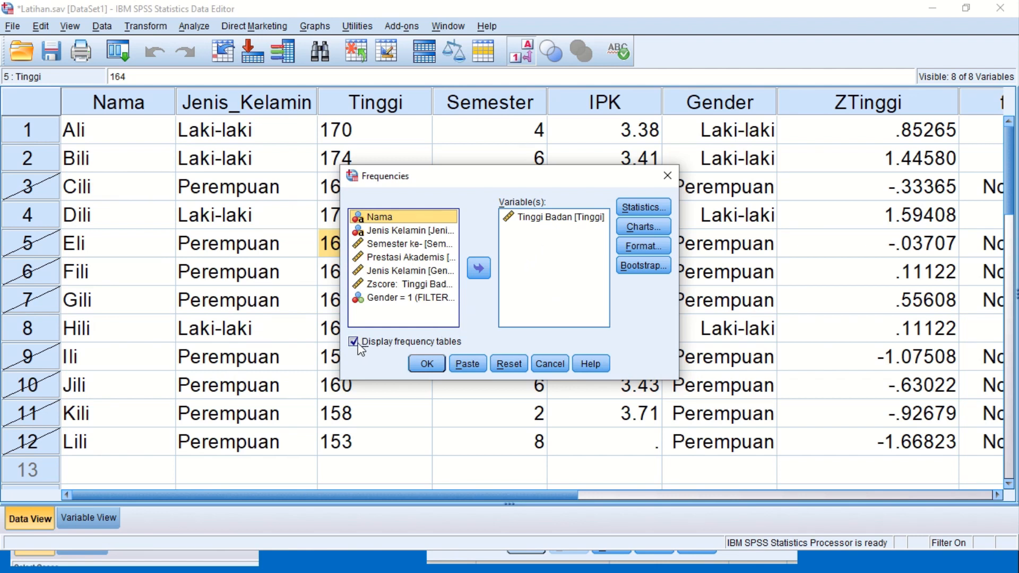
left_click(412, 362)
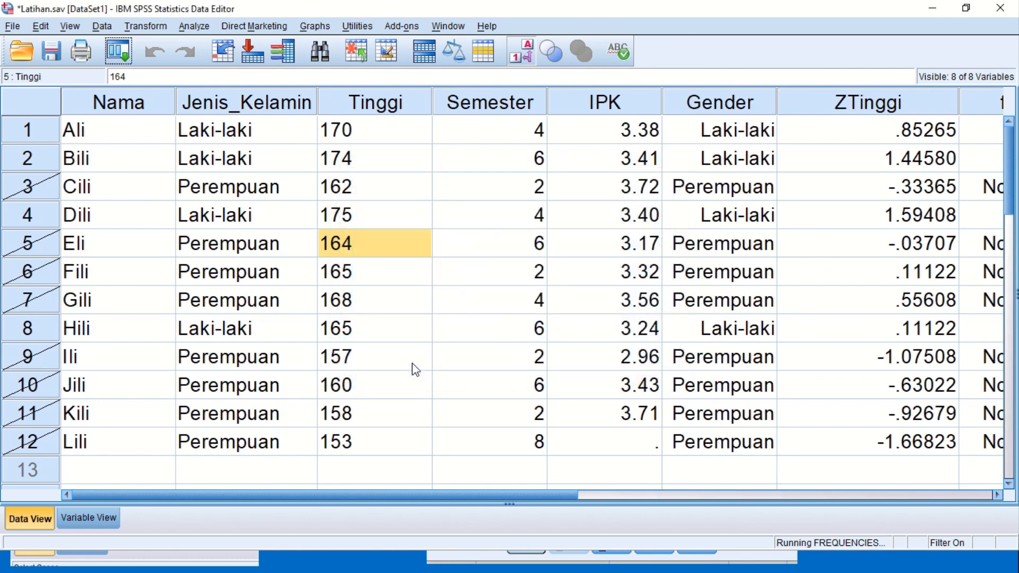
- Examine the new Frequencies statistics and histogram for Tinggi Badan in the SPSS output viewer
key("alt+Tab")
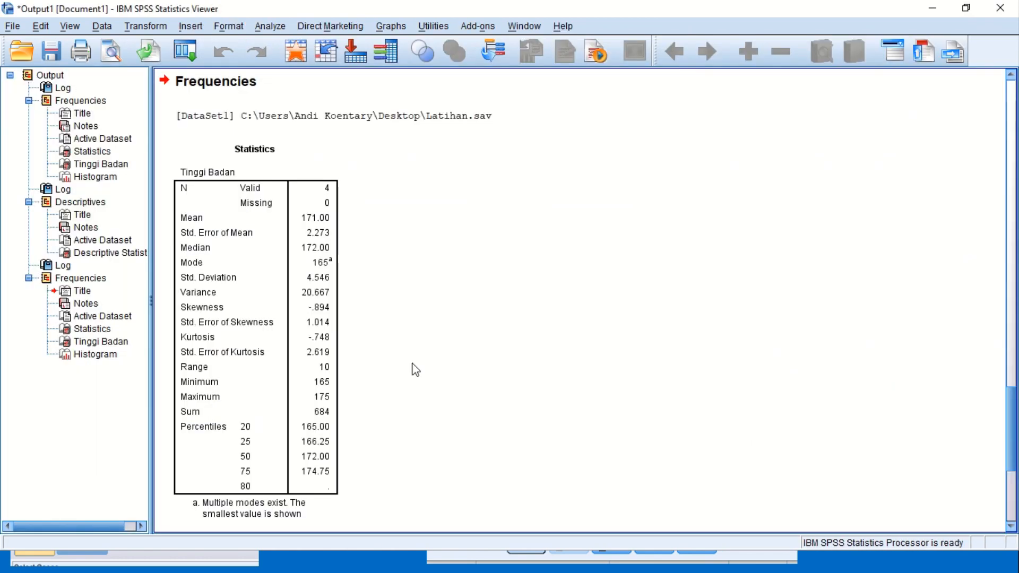
left_click(333, 192)
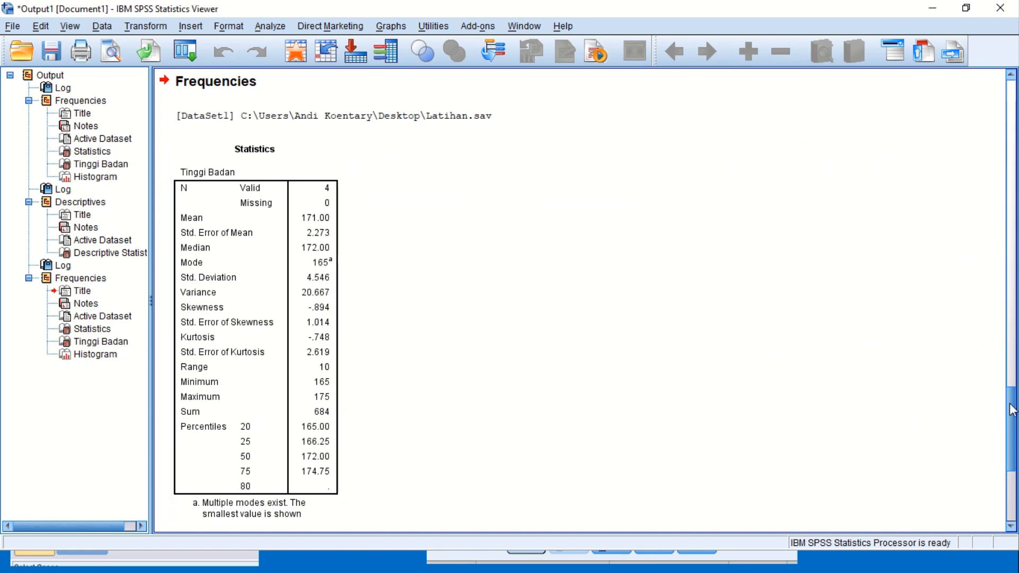
left_click_drag(1013, 409, 1010, 498)
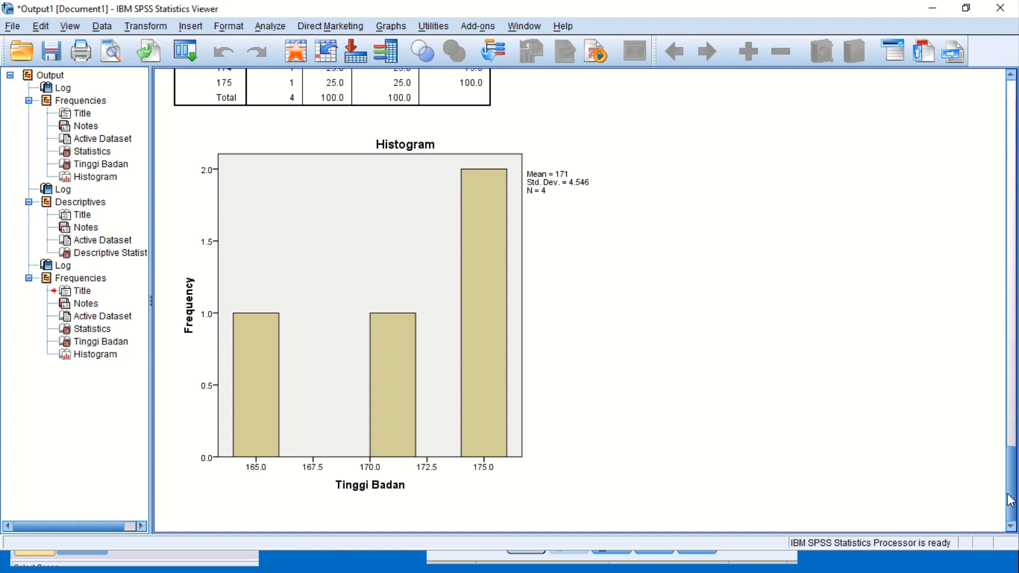
- Return to the data editor and set the case selection condition to Gender = 3, filtering out unselected cases
key("alt+Tab")
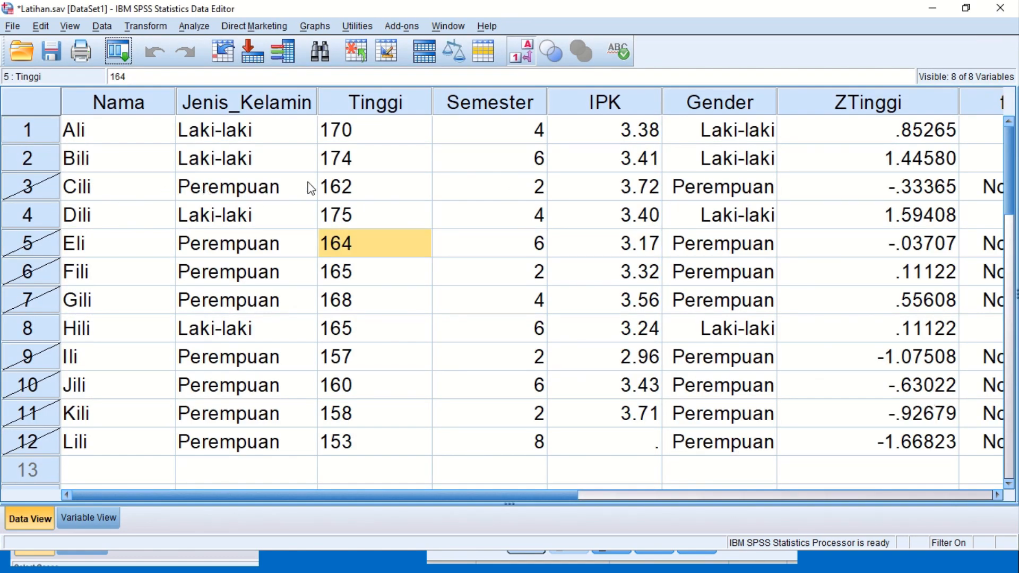
left_click(101, 27)
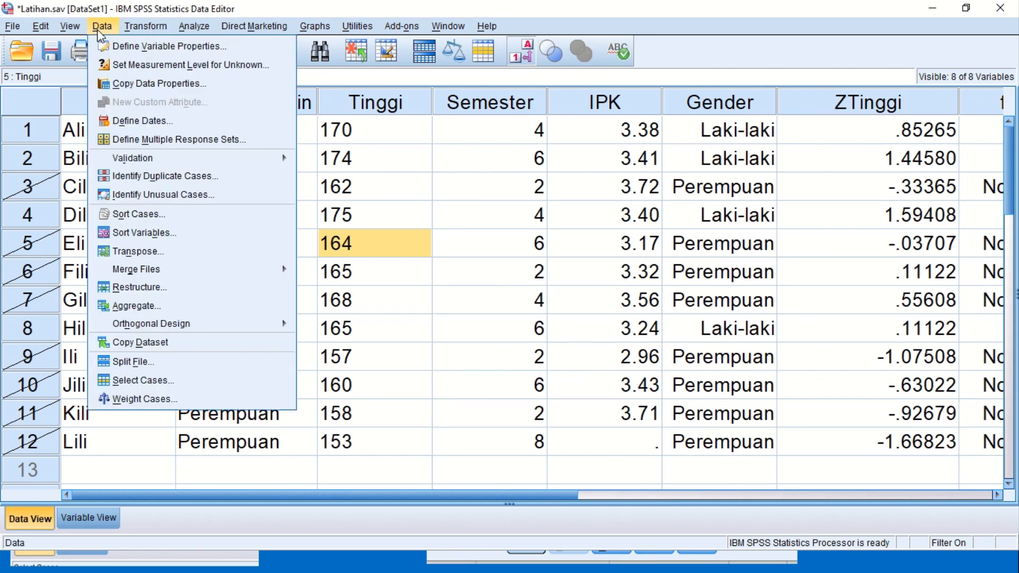
left_click(138, 381)
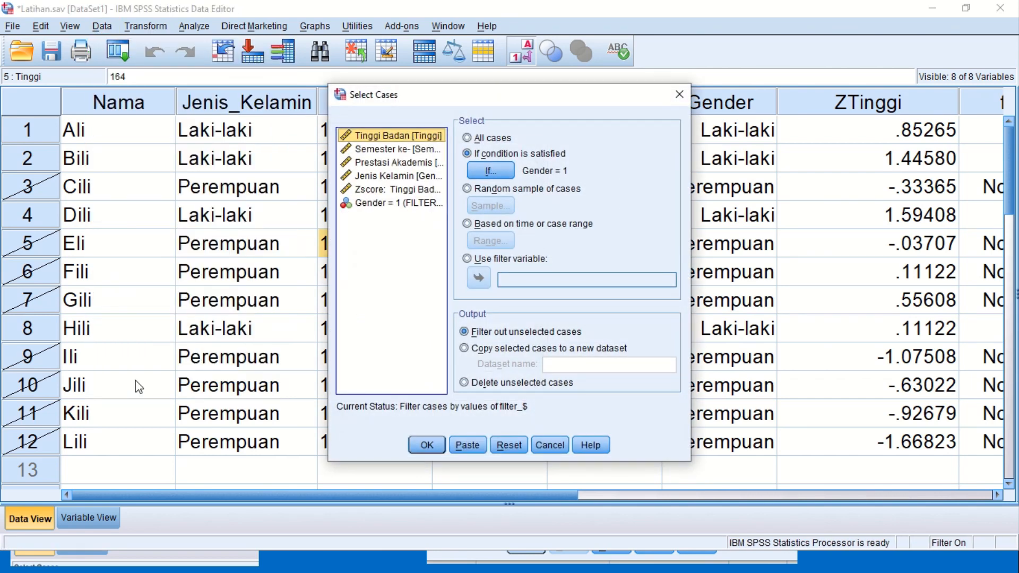
left_click(497, 168)
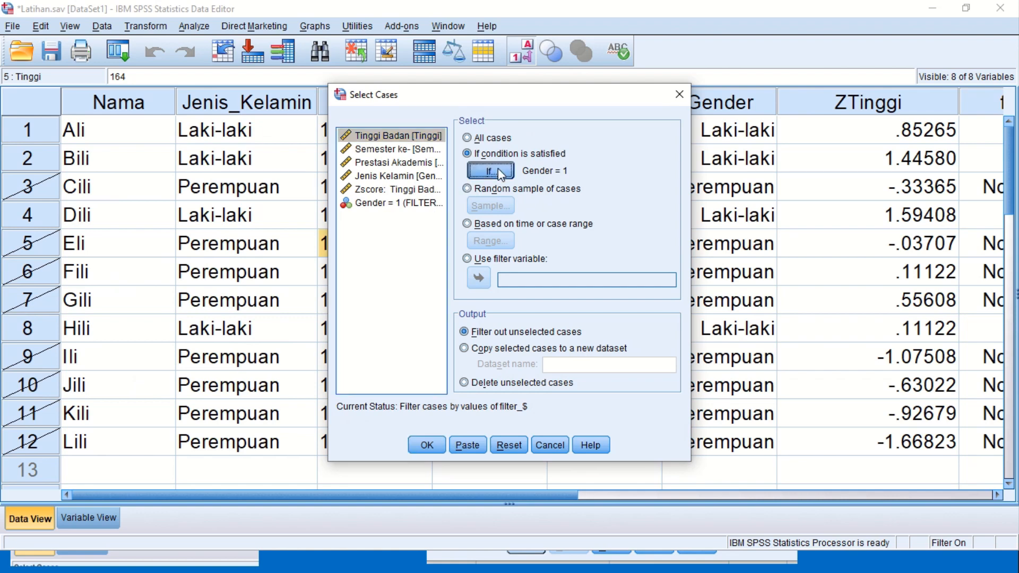
left_click(475, 132)
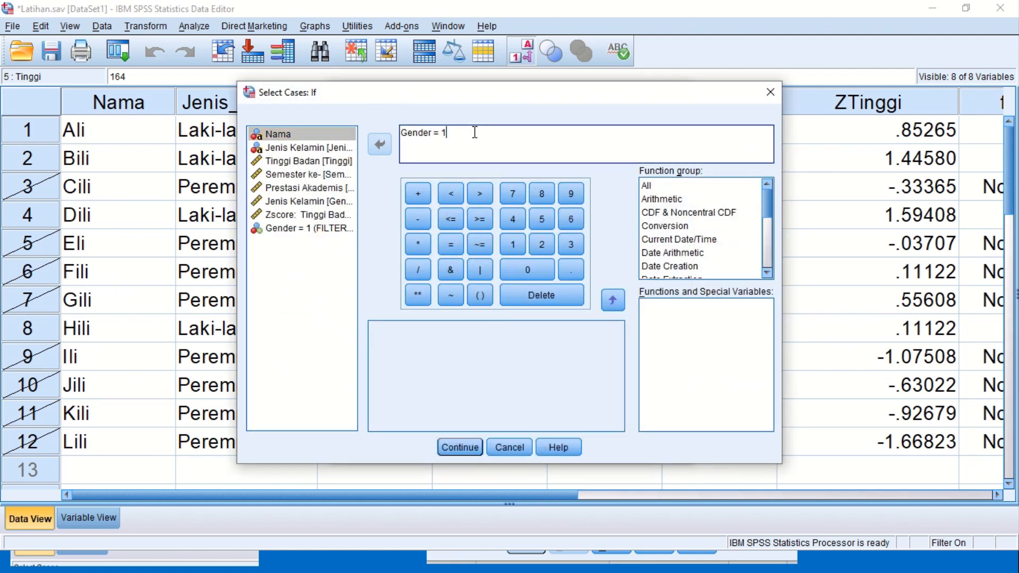
key("BackSpace")
type("3")
left_click(463, 447)
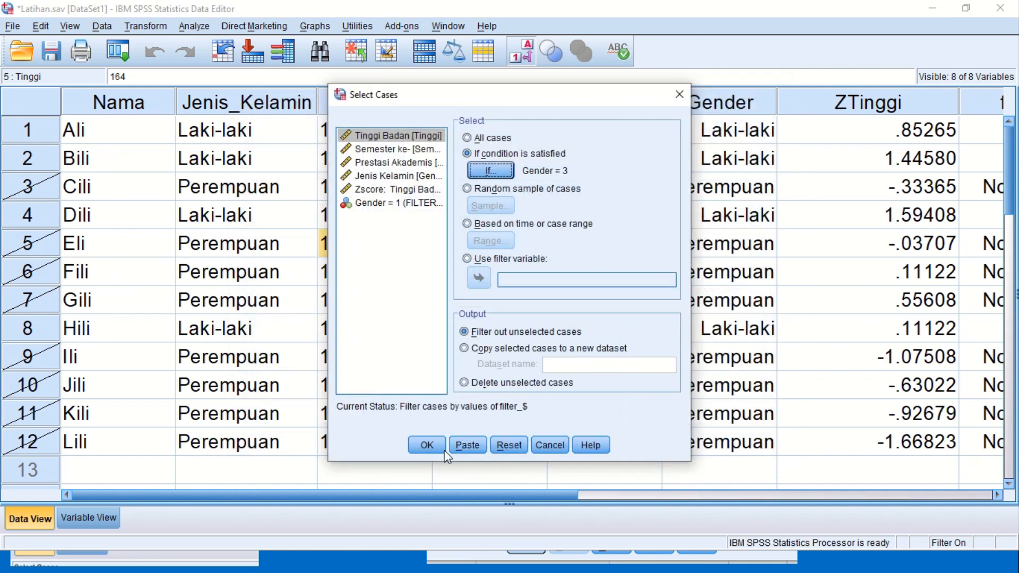
left_click(428, 446)
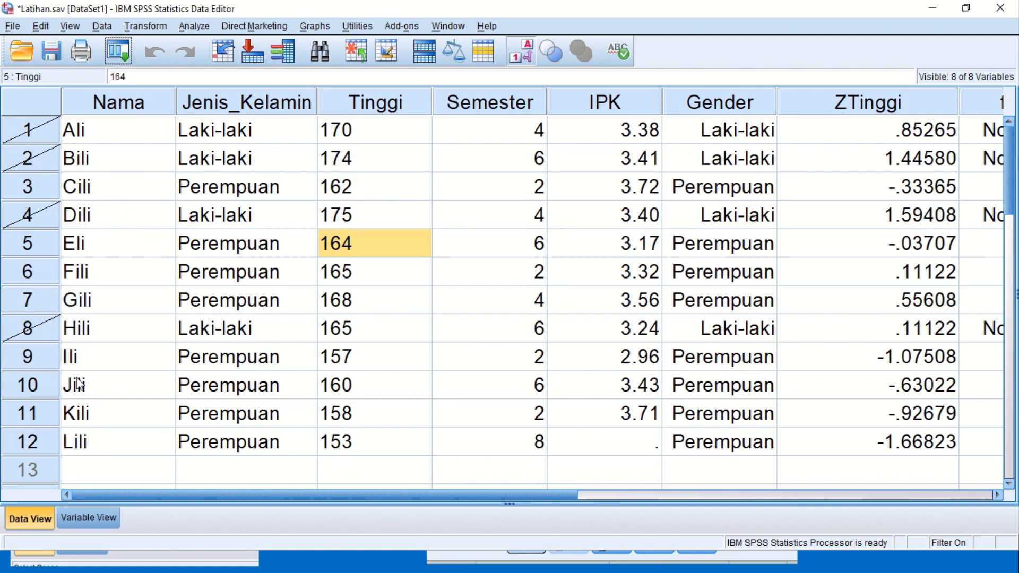
- Run Frequencies on Tinggi Badan for the filtered Gender = 3 cases with frequency tables displayed
left_click(119, 52)
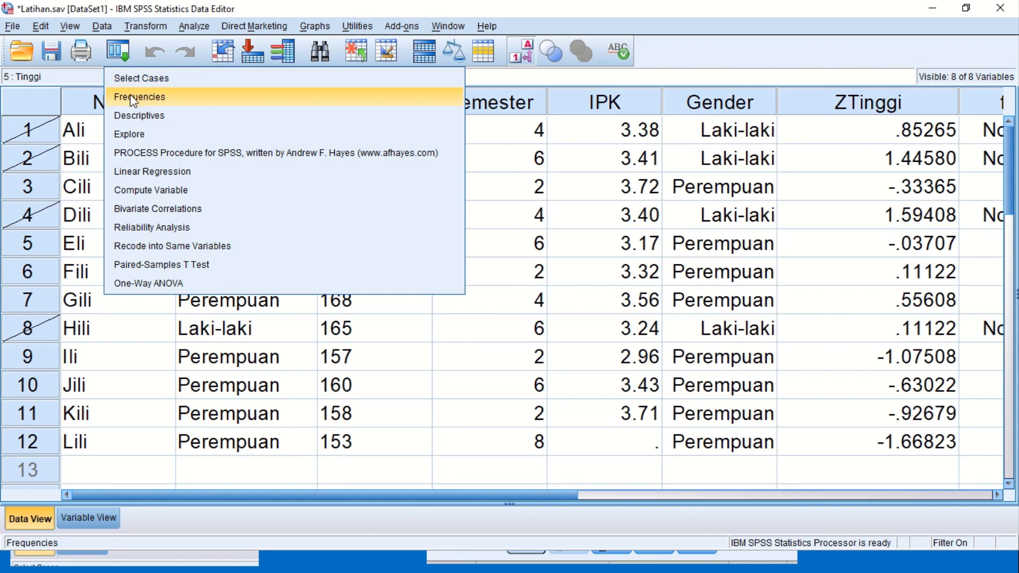
left_click(152, 99)
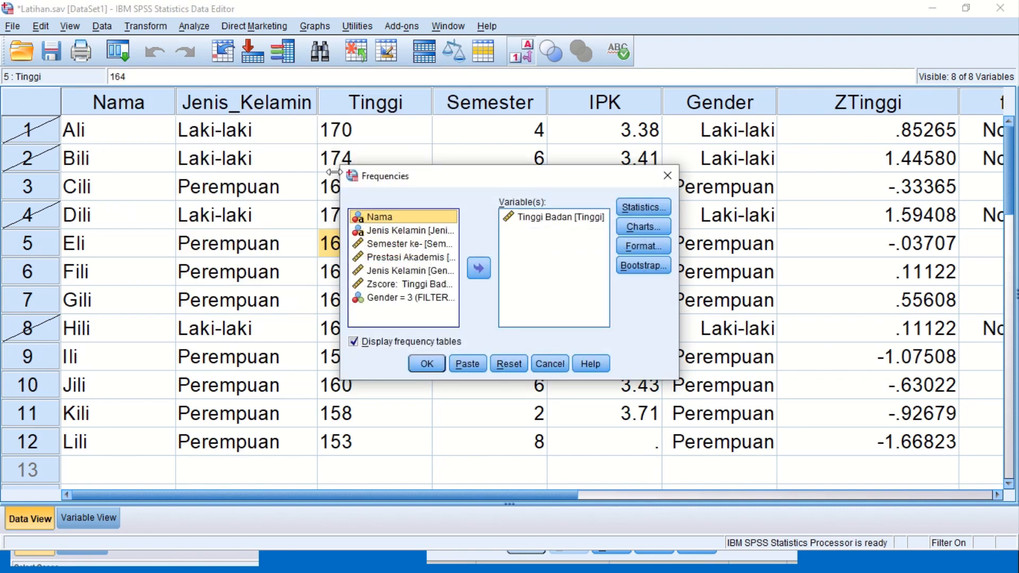
left_click(428, 365)
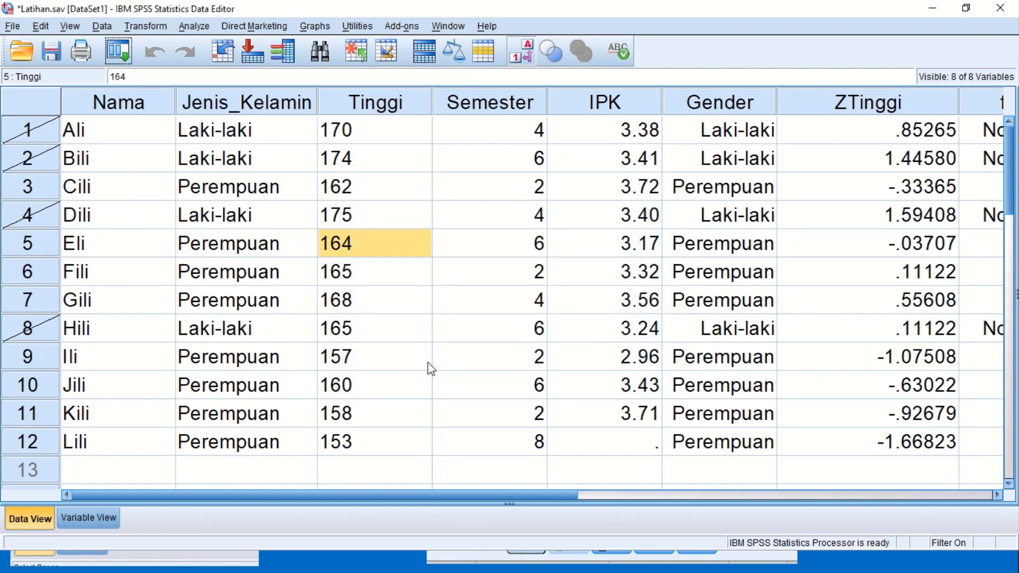
- Compare the Tinggi Badan Statistics tables of the two Gender sub-groups in the output viewer, and return to the data editor
key("alt+Tab")
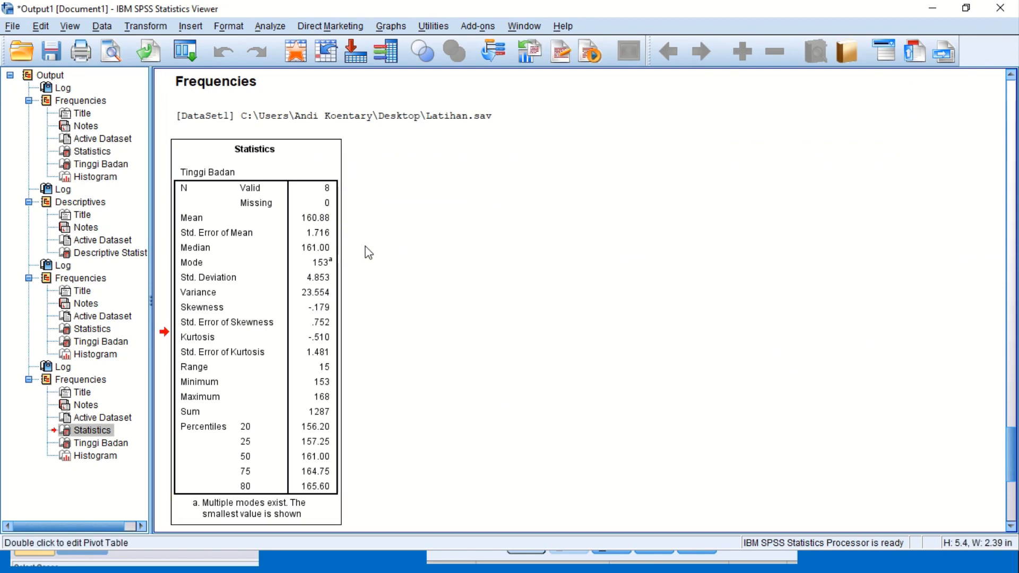
key("alt+Tab")
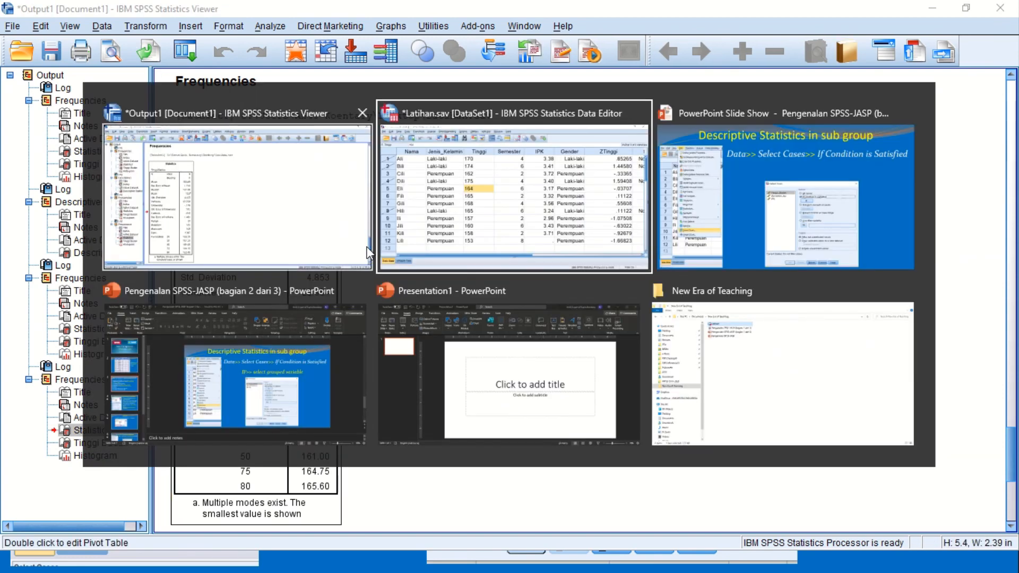
key("alt+Tab")
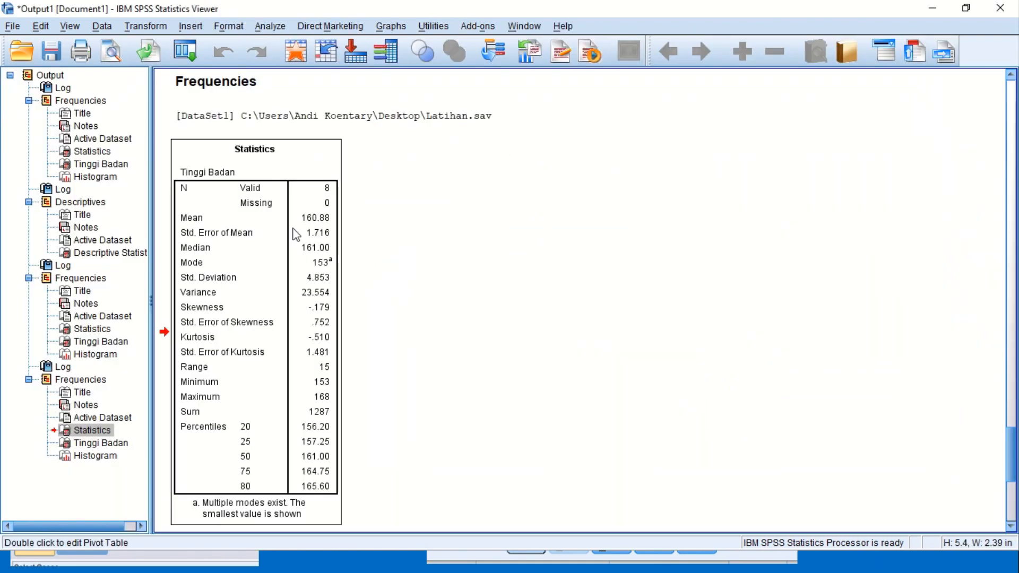
left_click(89, 329)
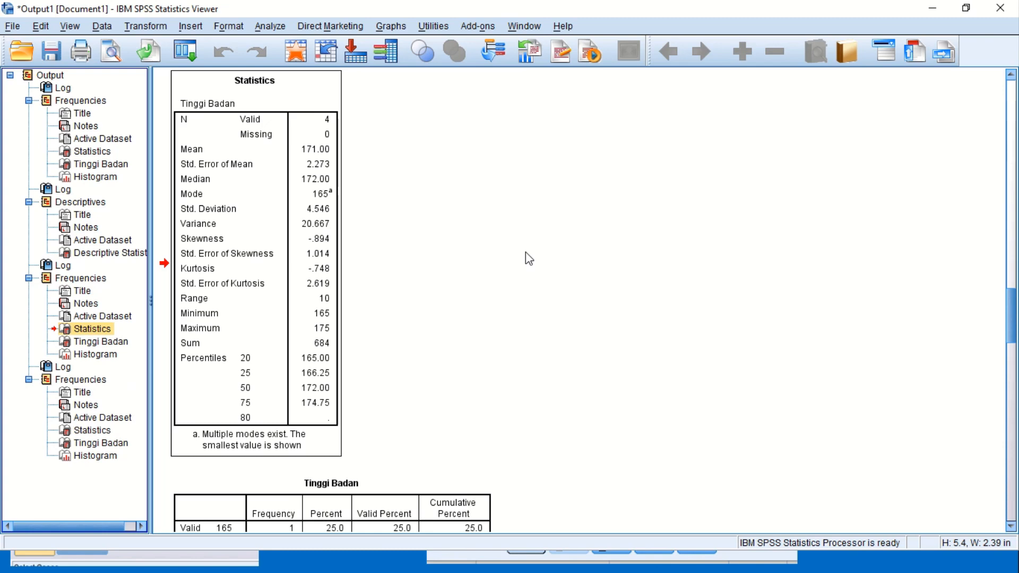
key("alt+Tab")
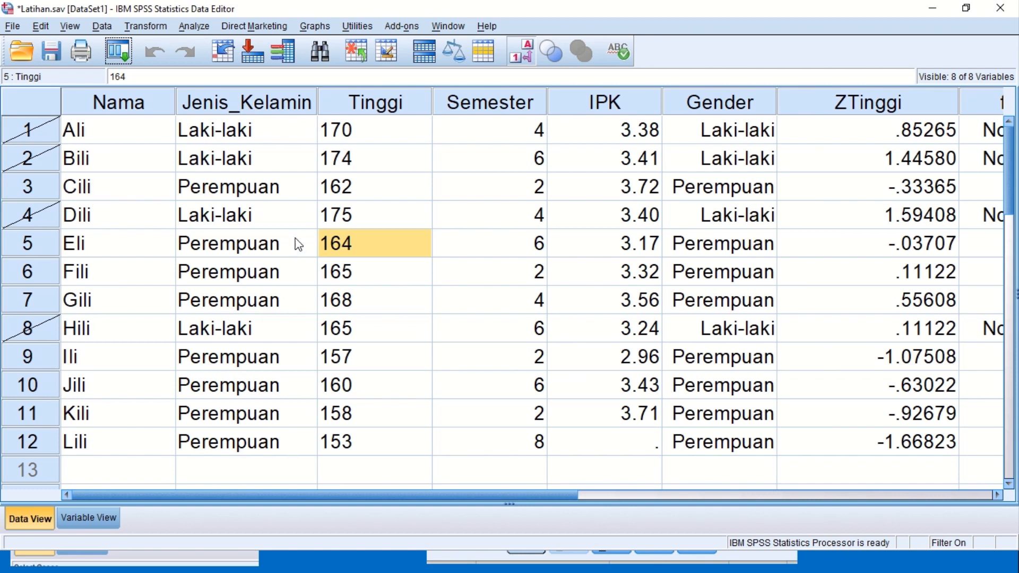
left_click(346, 227)
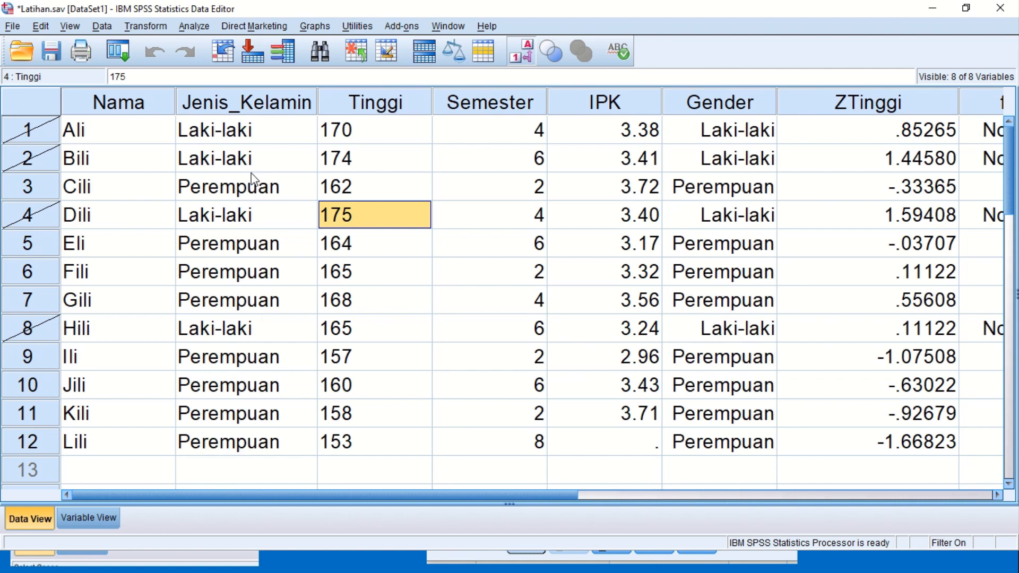
left_click(274, 199)
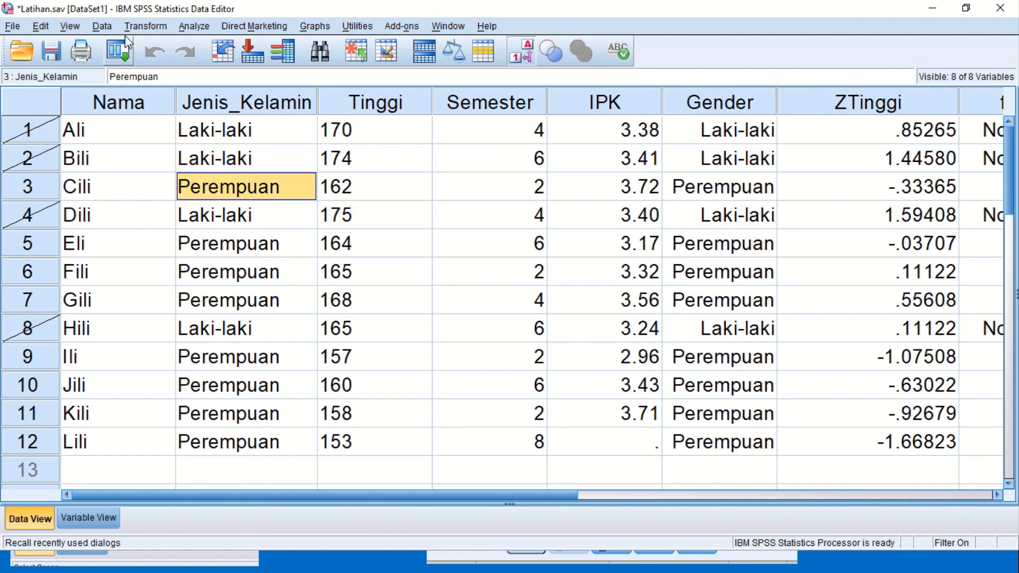
left_click(102, 26)
left_click(385, 222)
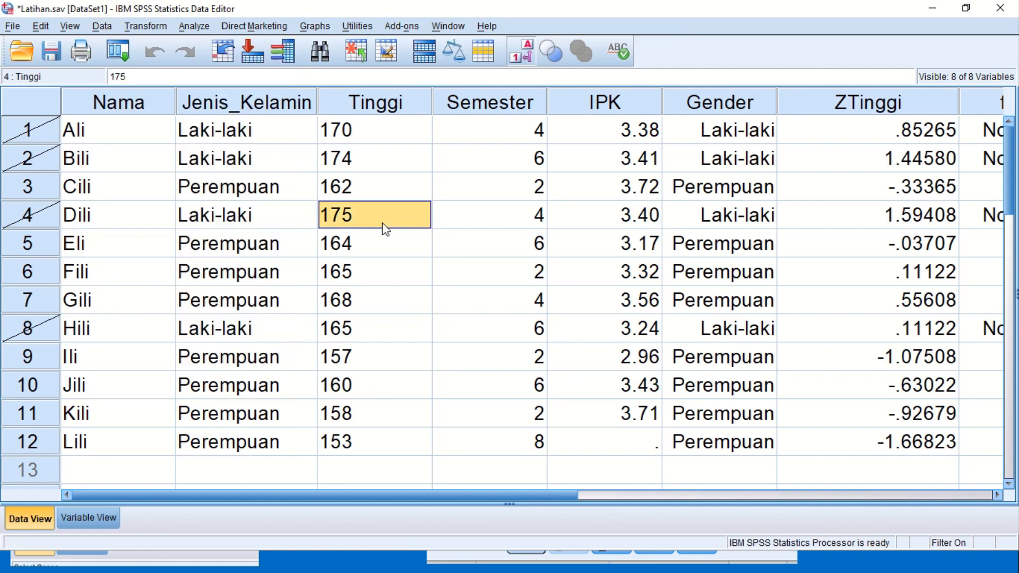
left_click(192, 30)
mouse_move(215, 68)
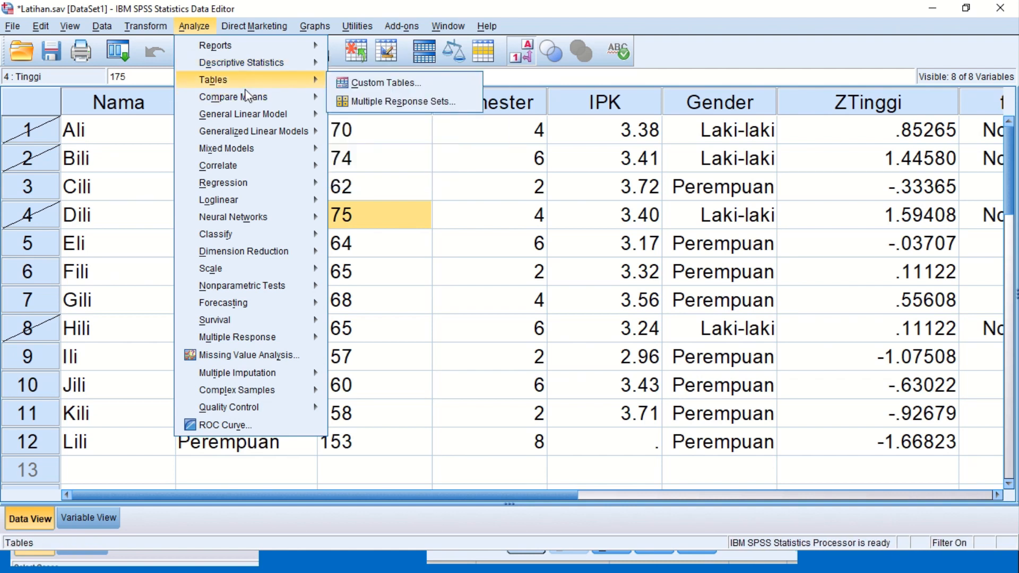
mouse_move(246, 98)
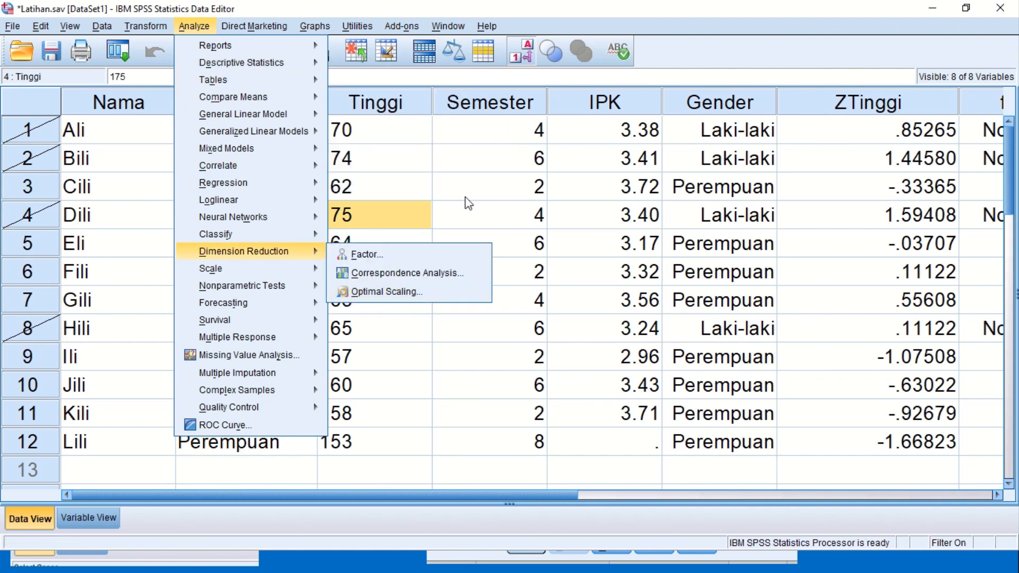
left_click(467, 187)
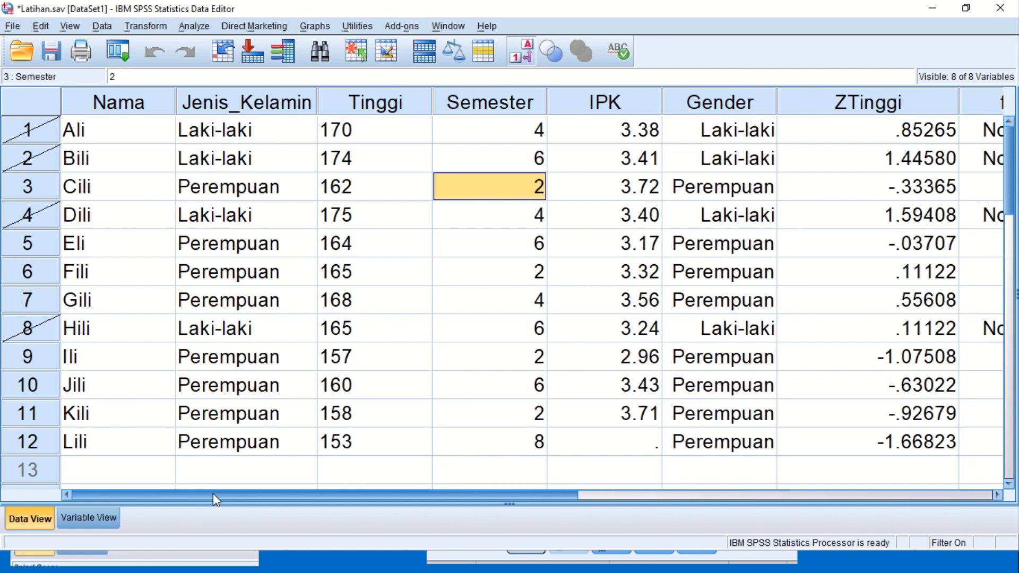
- Delete the filter_$ variable from the dataset to remove the case filter
left_click_drag(214, 493, 363, 489)
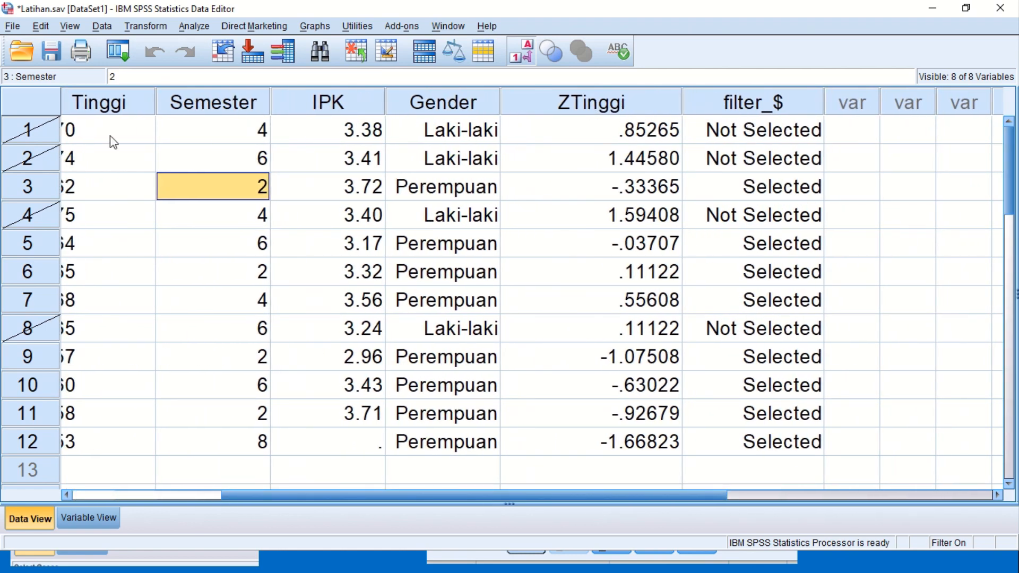
left_click(745, 102)
right_click(742, 101)
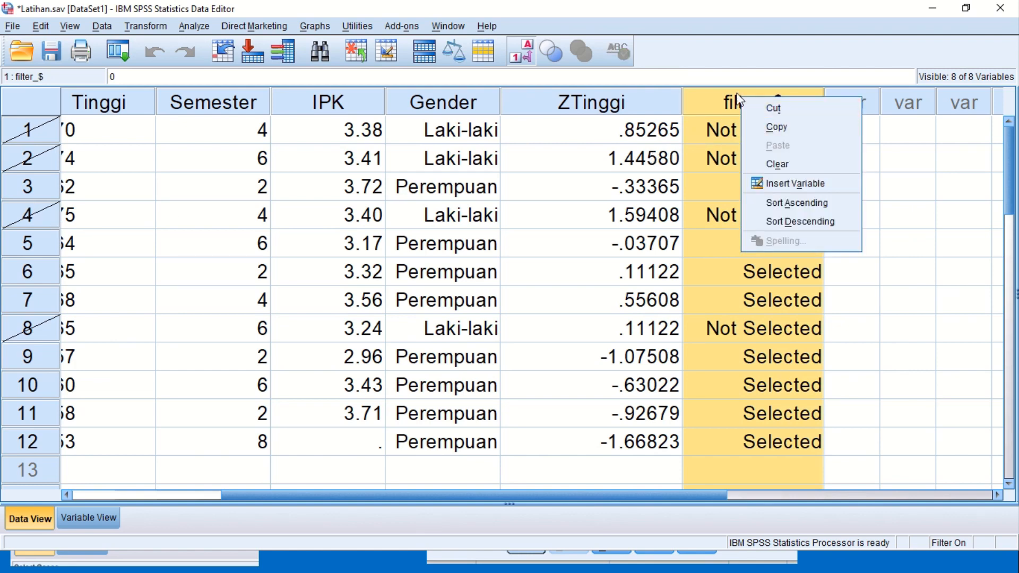
left_click(766, 170)
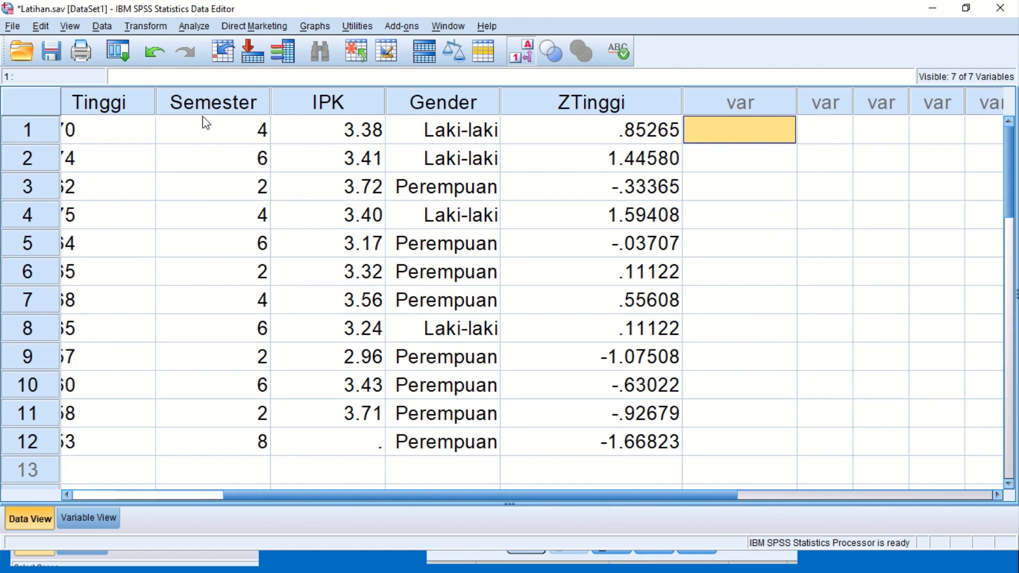
- Switch to the PowerPoint slide show, reveal the next line on the sub-group statistics slide, and return to the SPSS data editor
key("alt+Tab")
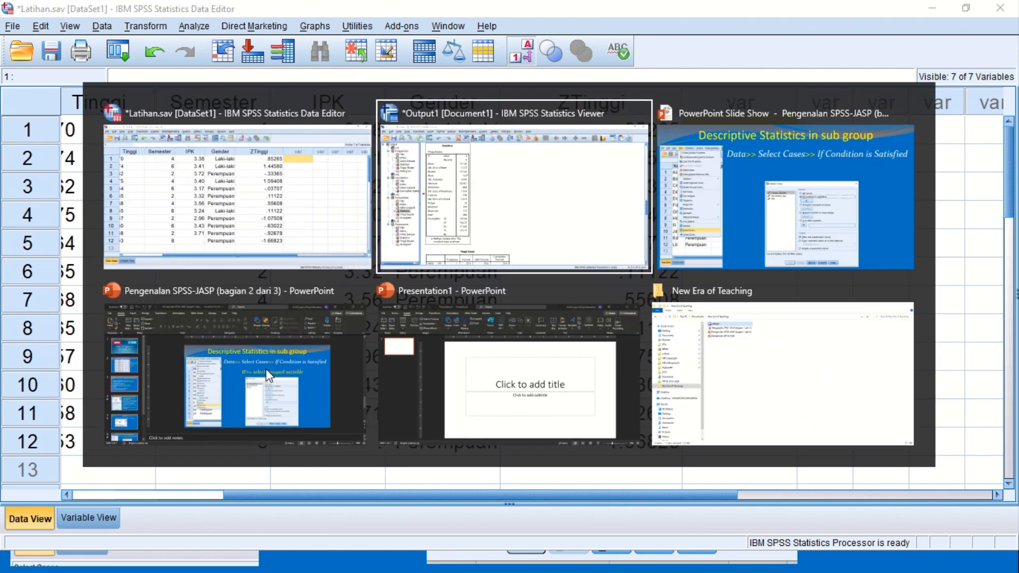
key("alt+Tab")
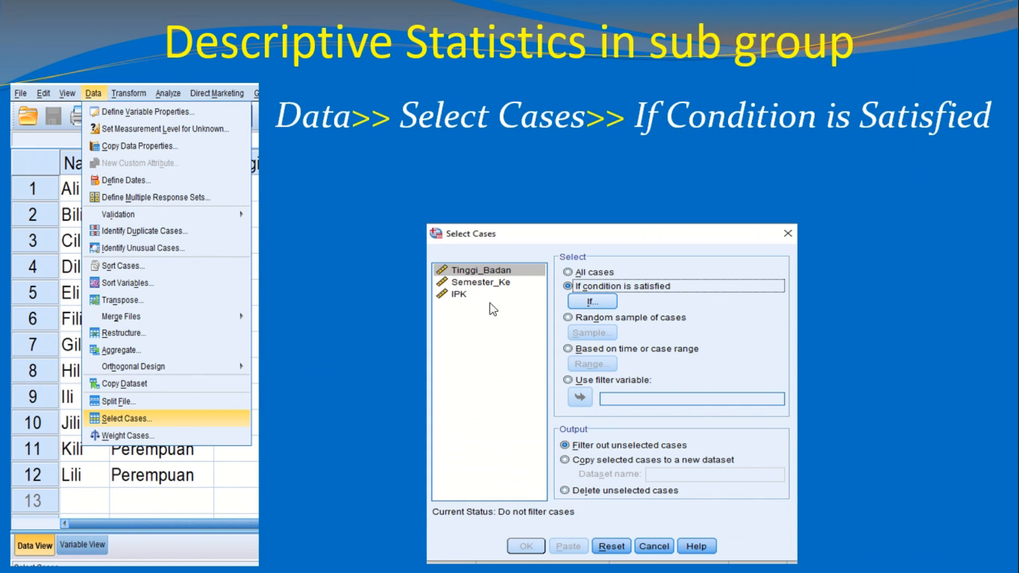
left_click(687, 83)
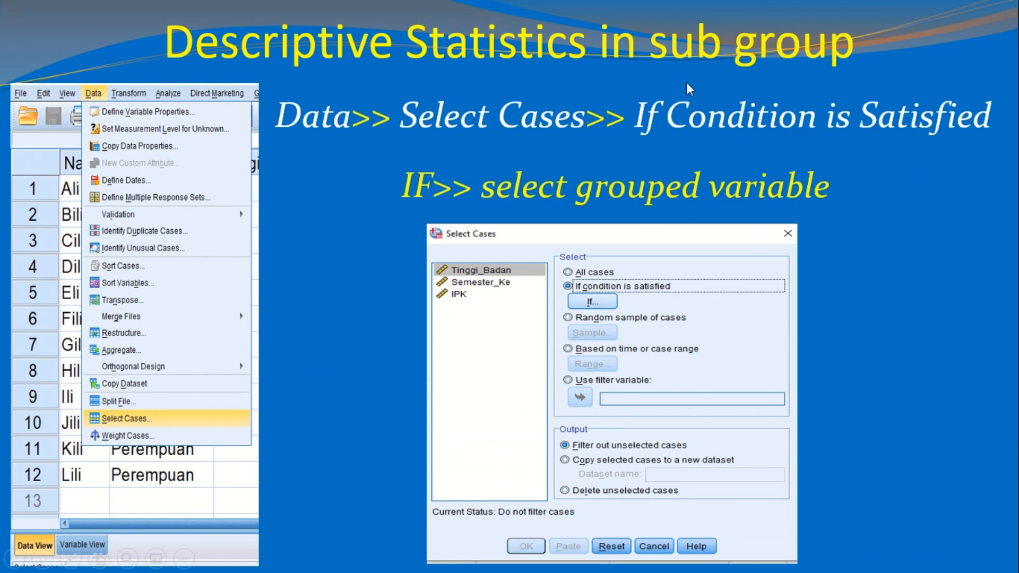
key("alt+Tab")
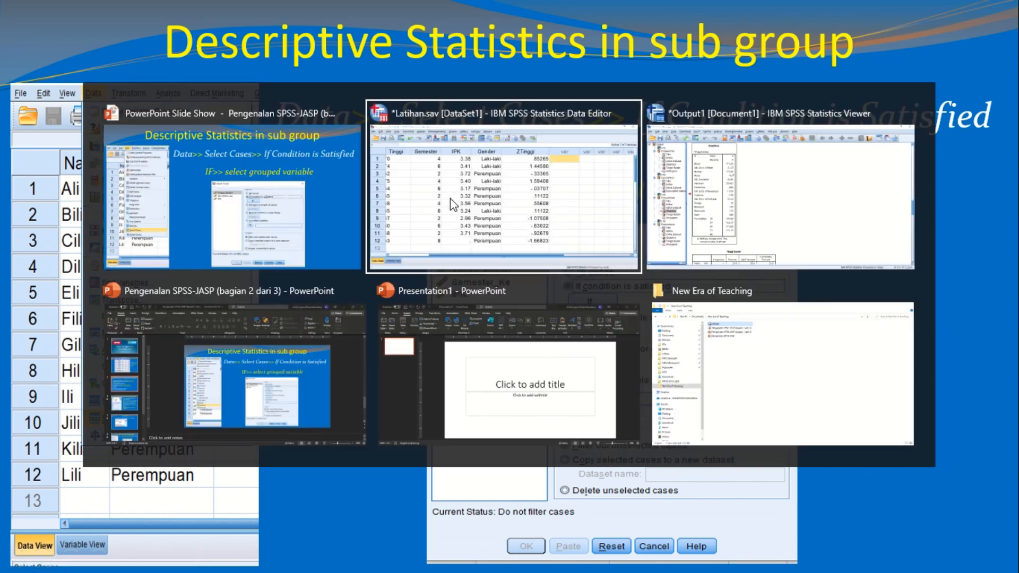
- Set up a One-Way ANOVA with Tinggi Badan as the dependent variable and Jenis Kelamin (Gender) as the factor
left_click(200, 26)
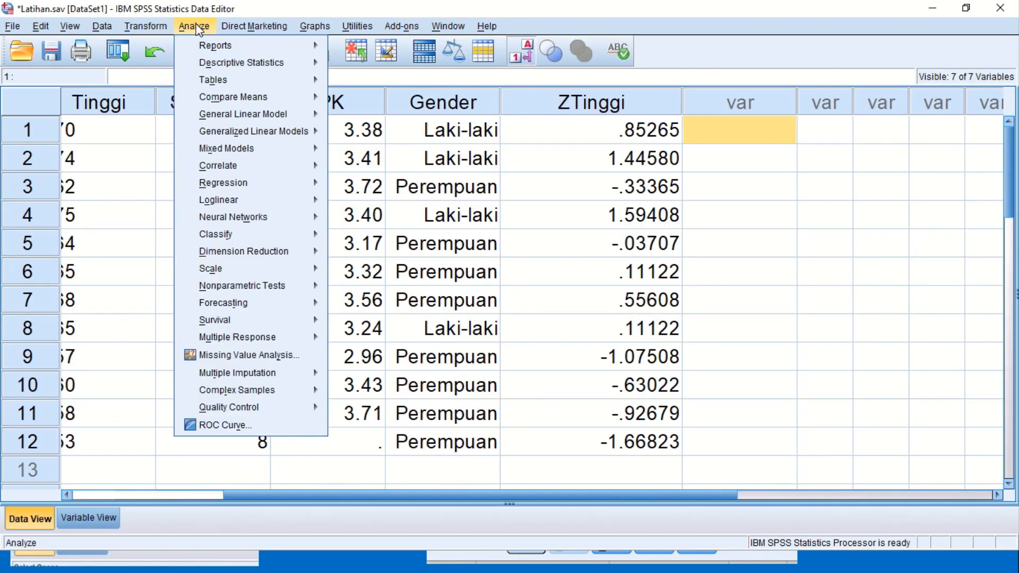
mouse_move(222, 99)
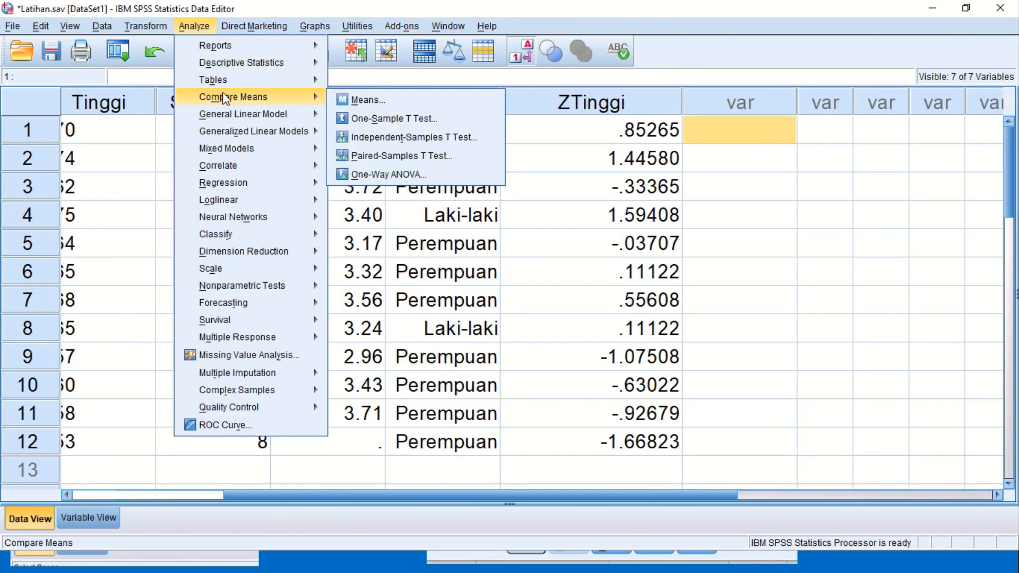
left_click(380, 174)
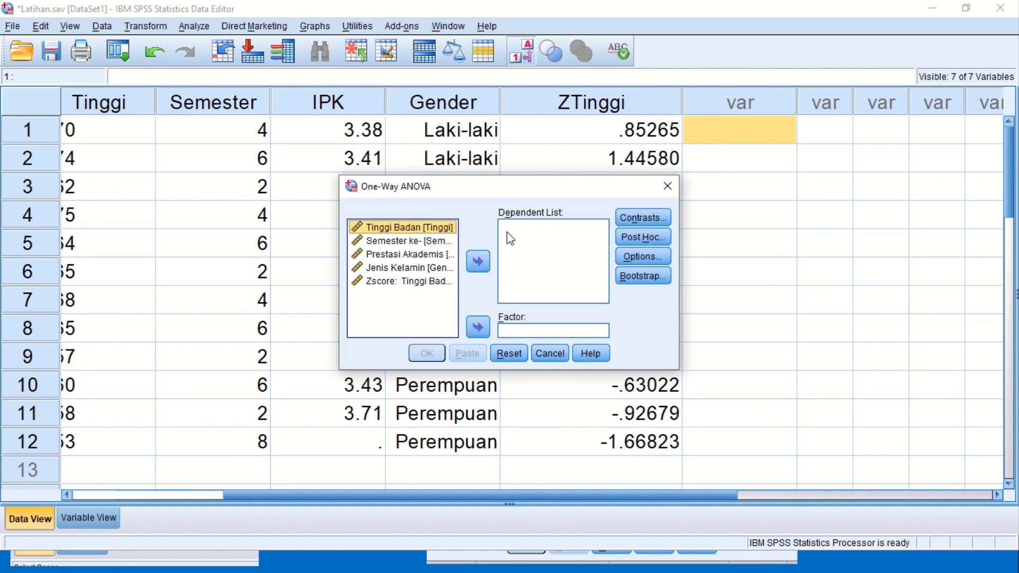
left_click(484, 264)
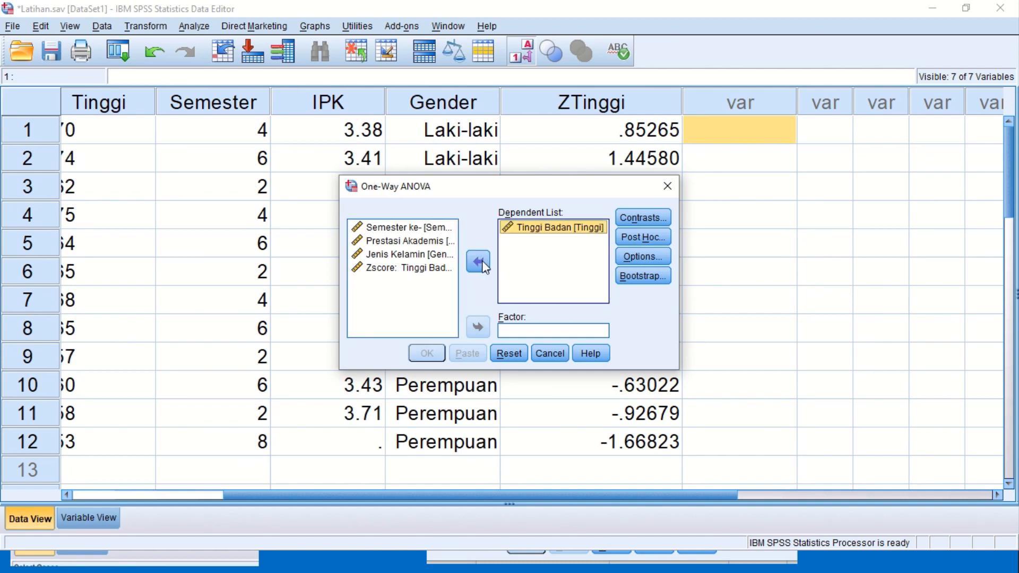
left_click(393, 259)
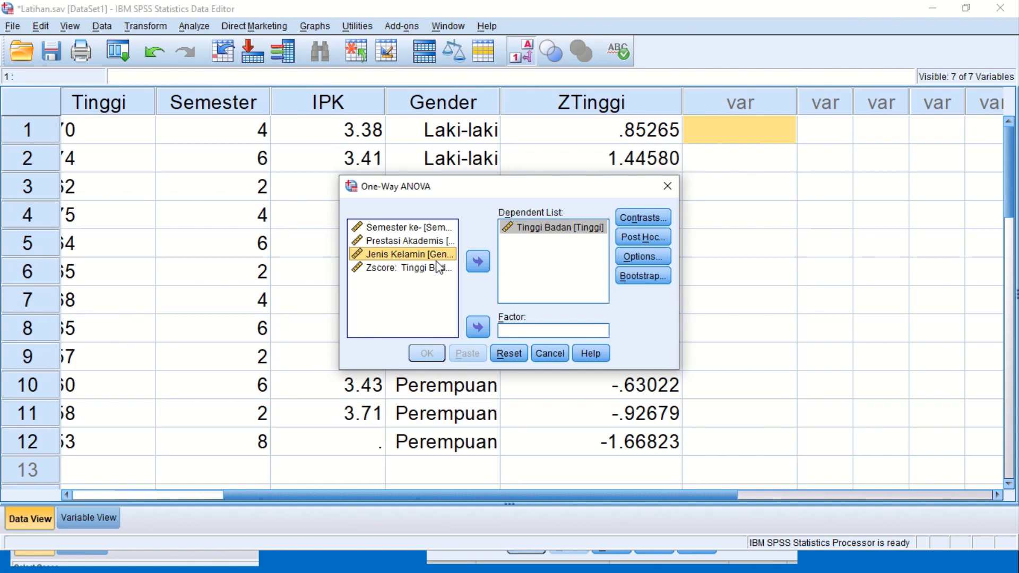
left_click(477, 327)
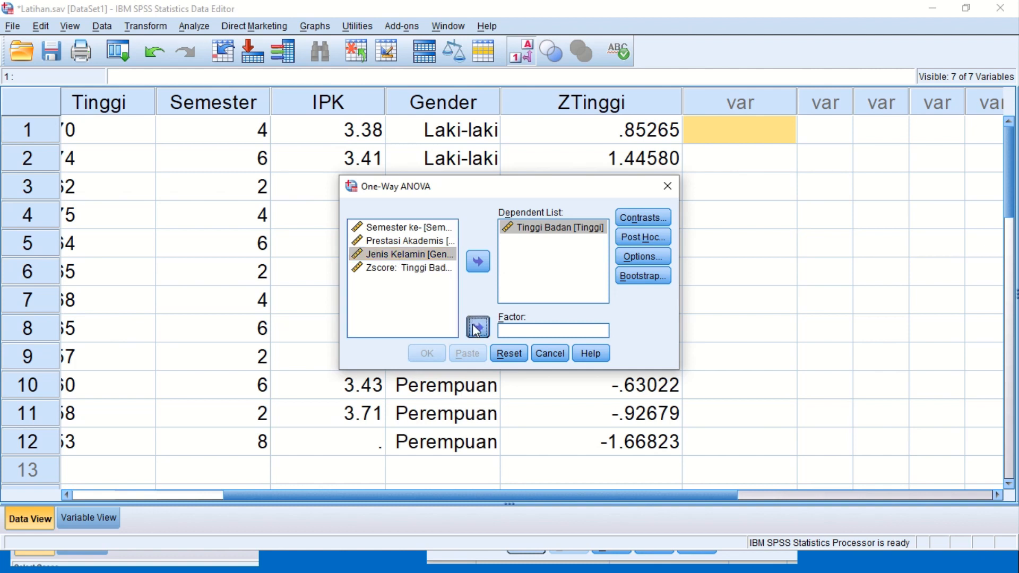
- Include Descriptive statistics in the One-Way ANOVA options and run the analysis
left_click(641, 257)
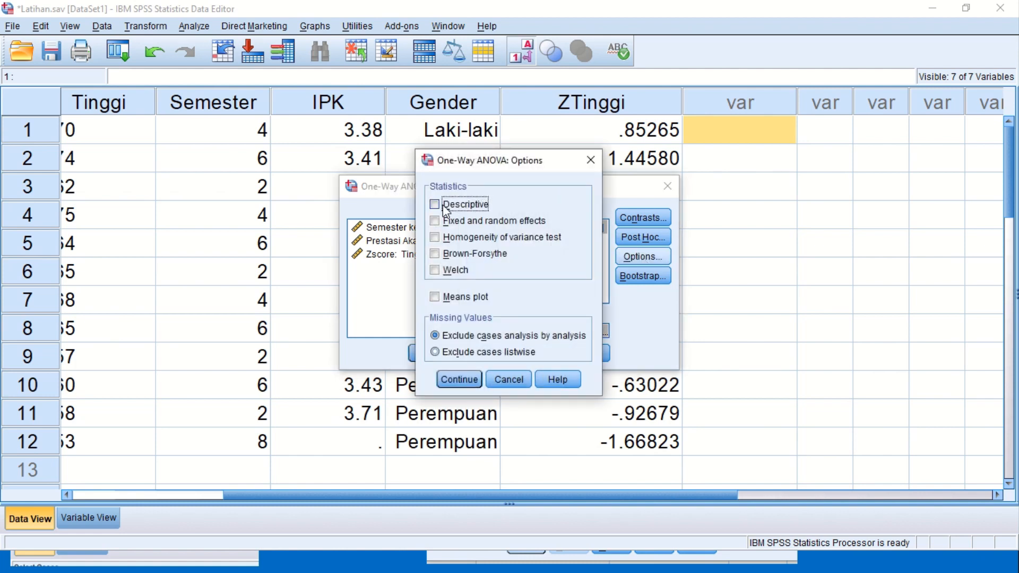
left_click(445, 207)
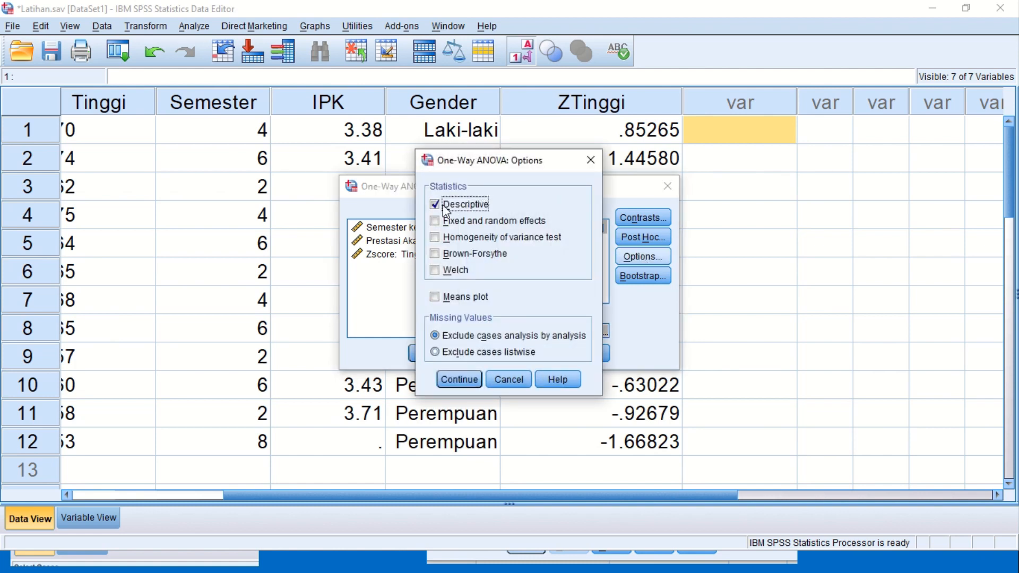
left_click(457, 380)
left_click(421, 354)
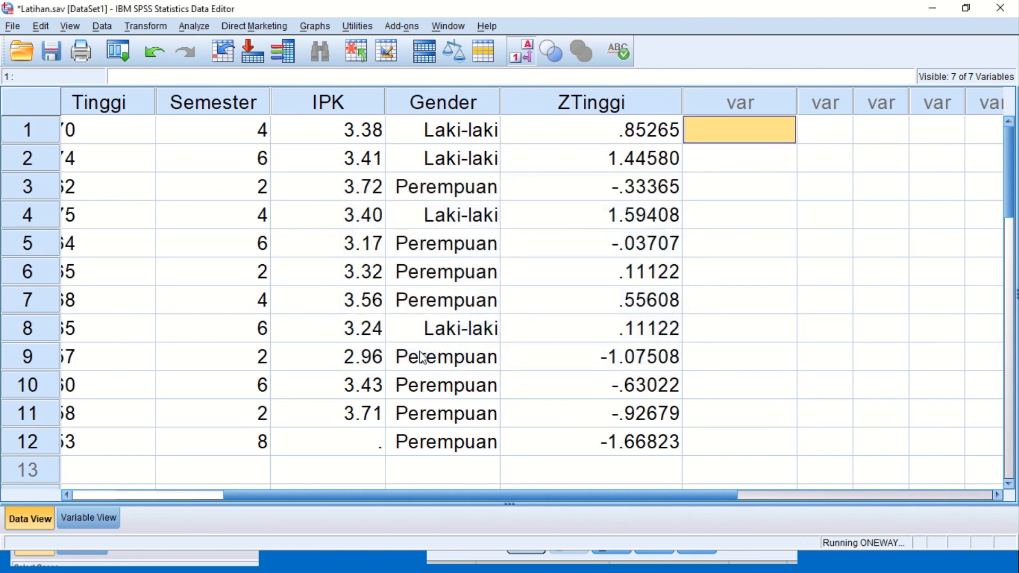
- Switch to the output viewer and examine the Oneway Descriptives table of Tinggi Badan per gender
key("alt+Tab")
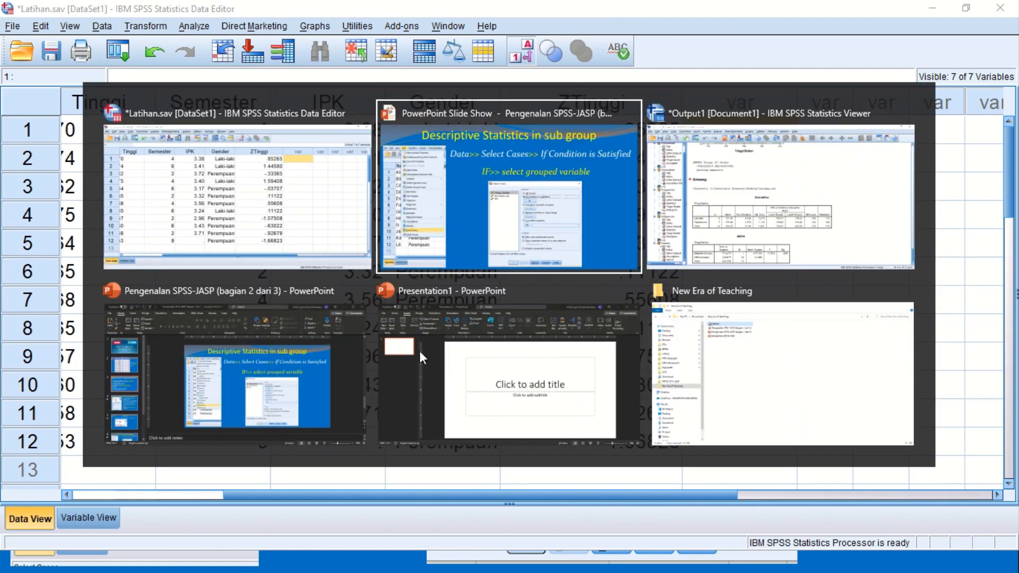
key("alt+Tab")
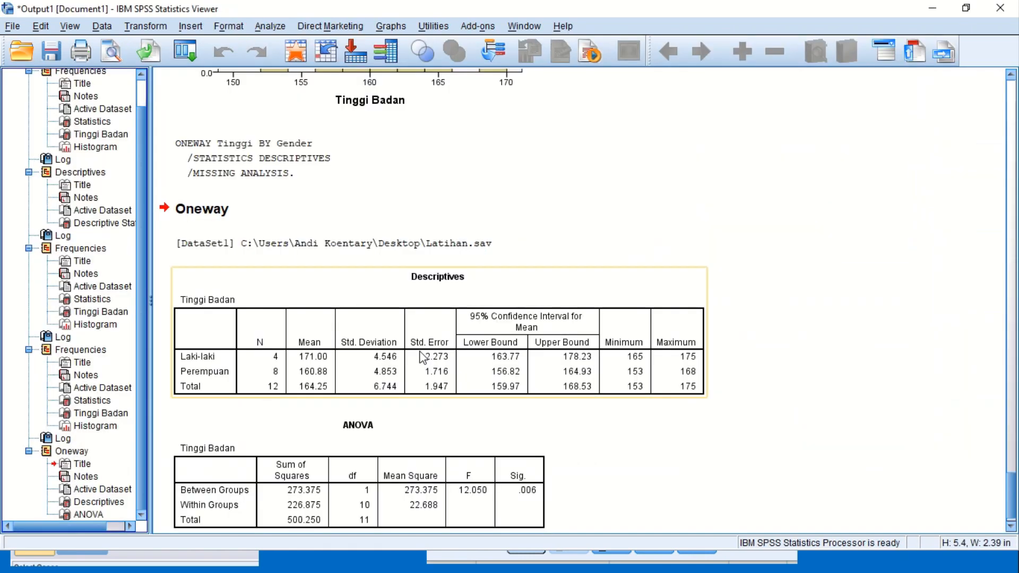
left_click(213, 377)
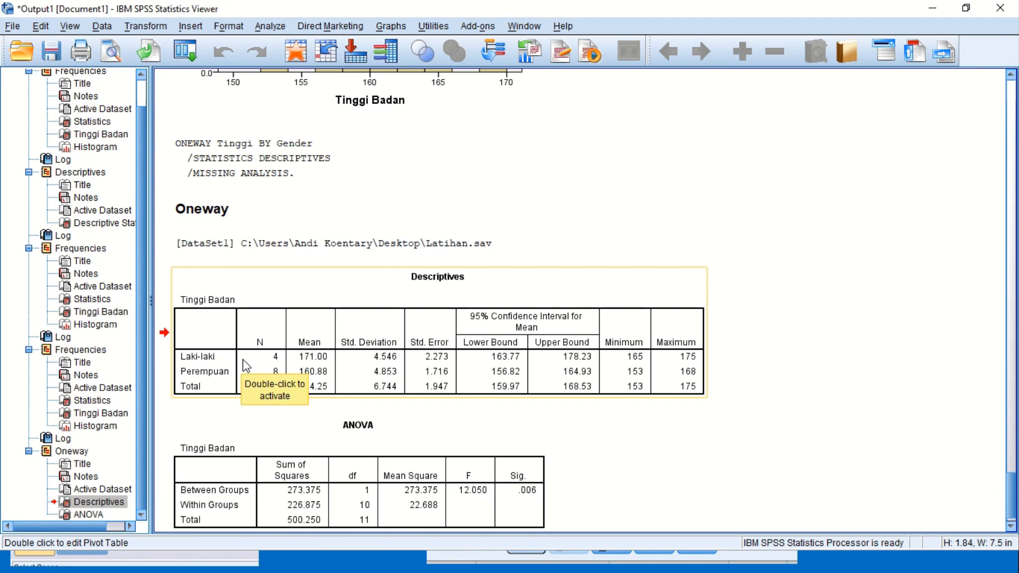
- Switch to the PowerPoint slide show and advance to the slide on The Normal Distribution Test
key("alt+Tab")
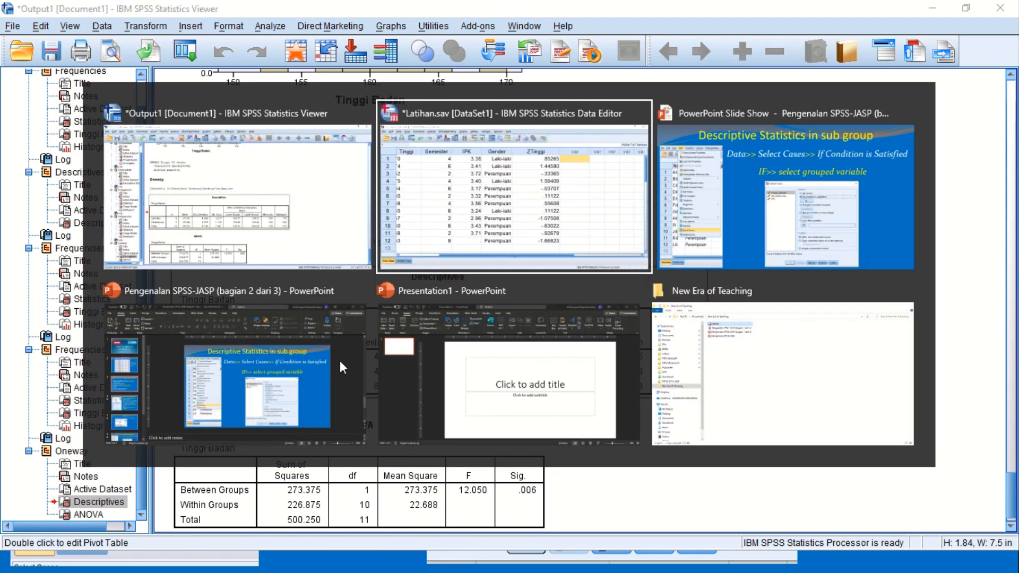
key("alt+Tab")
key("Right")
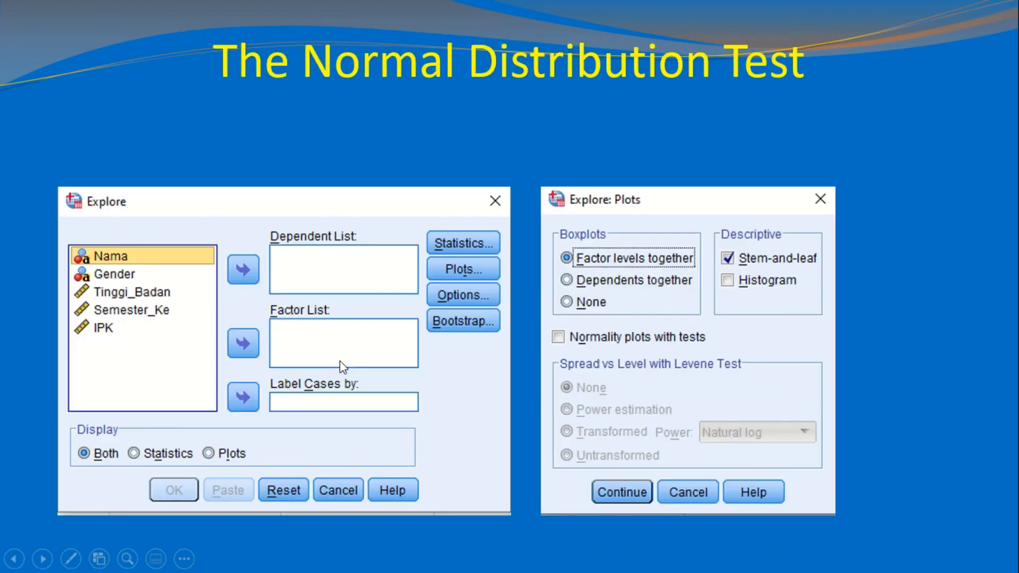